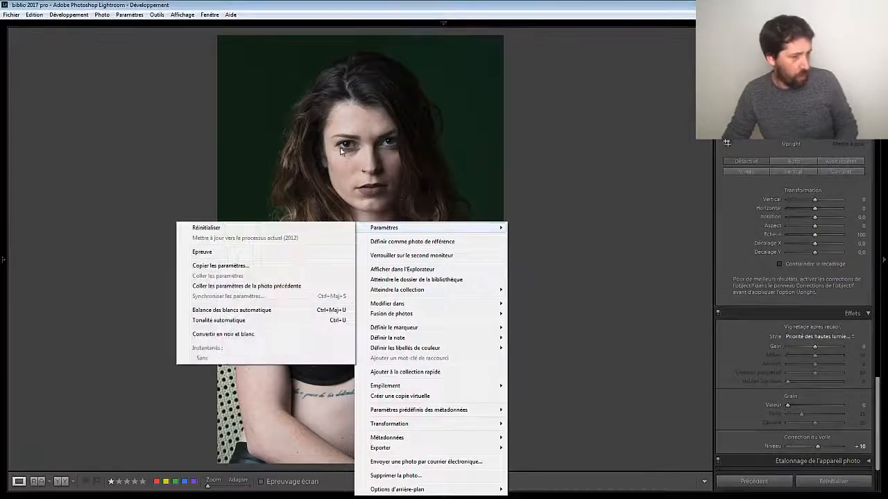
Step: Send the portrait from Lightroom to Adobe Photoshop CC 2017 for editing
{"action": "mouse_move", "coordinate": [390, 305]}
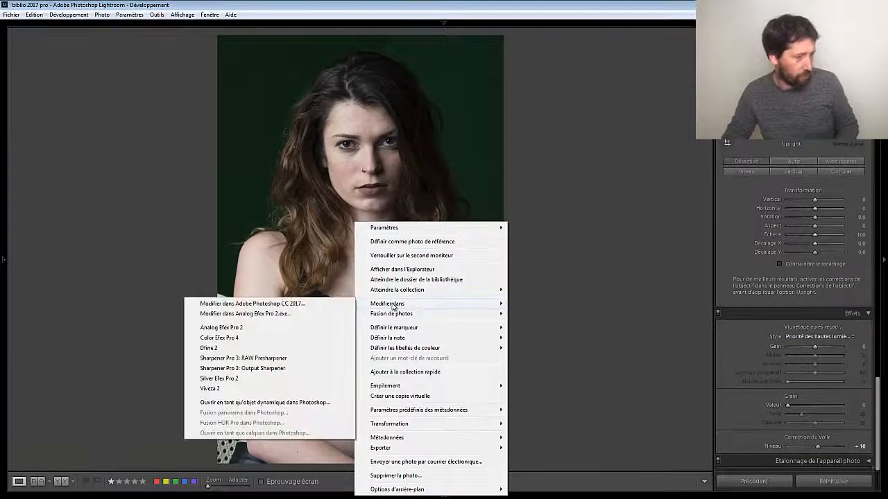
{"action": "left_click", "coordinate": [234, 306]}
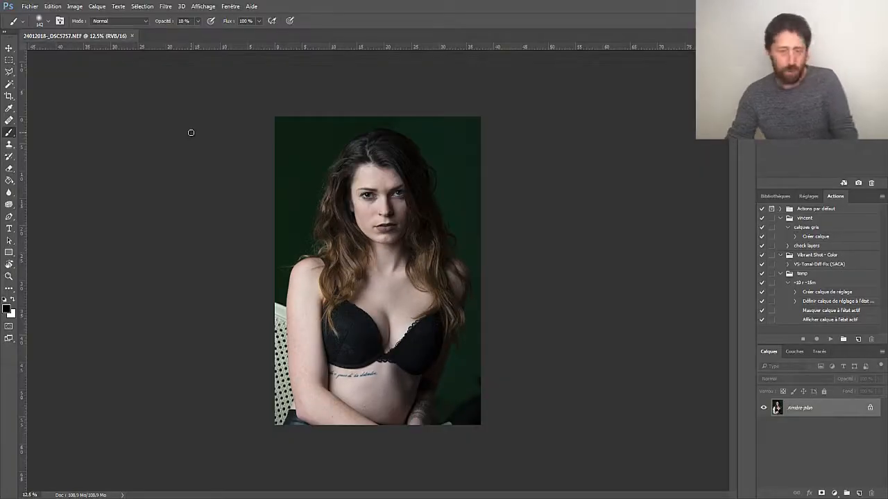
{"action": "key", "text": "ctrl+plus"}
{"action": "key", "text": "ctrl+plus"}
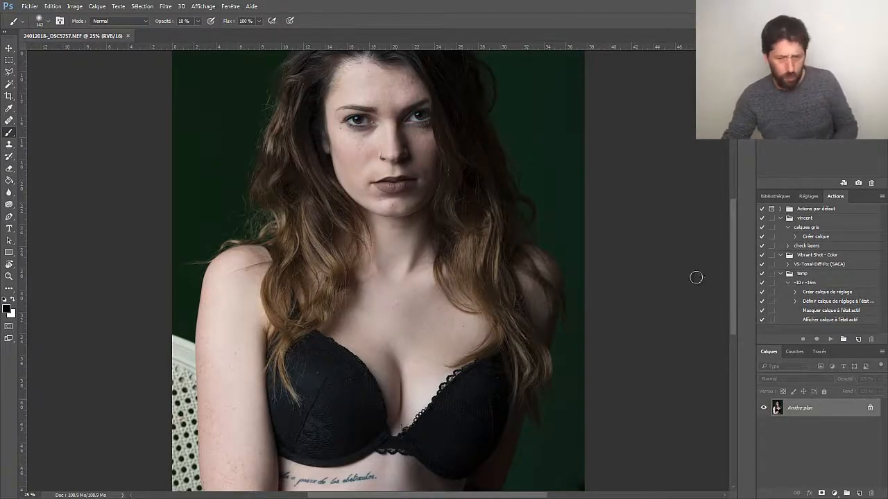
Step: Switch to Lightroom to review the portrait's Develop settings, and return to Photoshop to inspect the photo's lower half
{"action": "key", "text": "alt+Tab"}
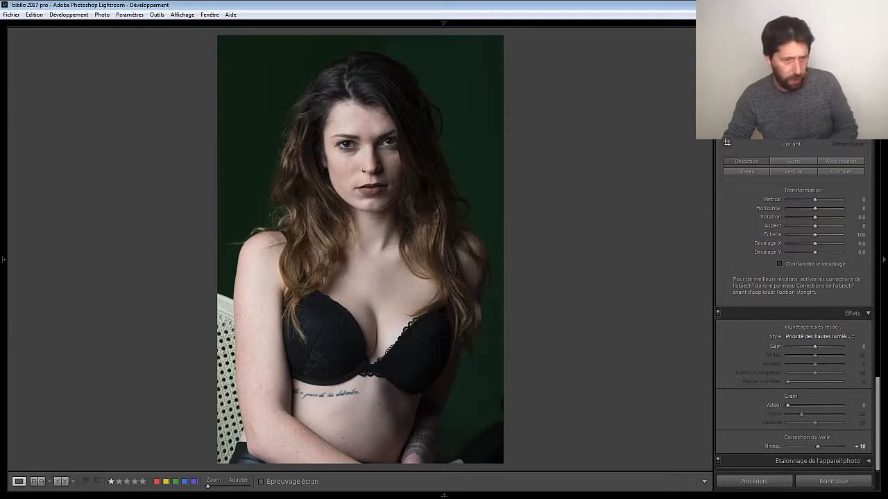
{"action": "left_click_drag", "start_coordinate": [876, 393], "coordinate": [872, 148]}
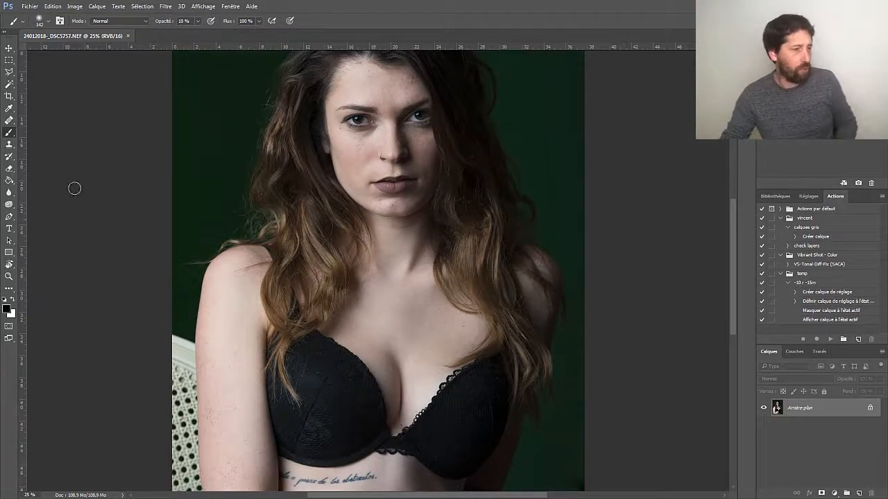
{"action": "left_click_drag", "start_coordinate": [377, 407], "coordinate": [383, 251]}
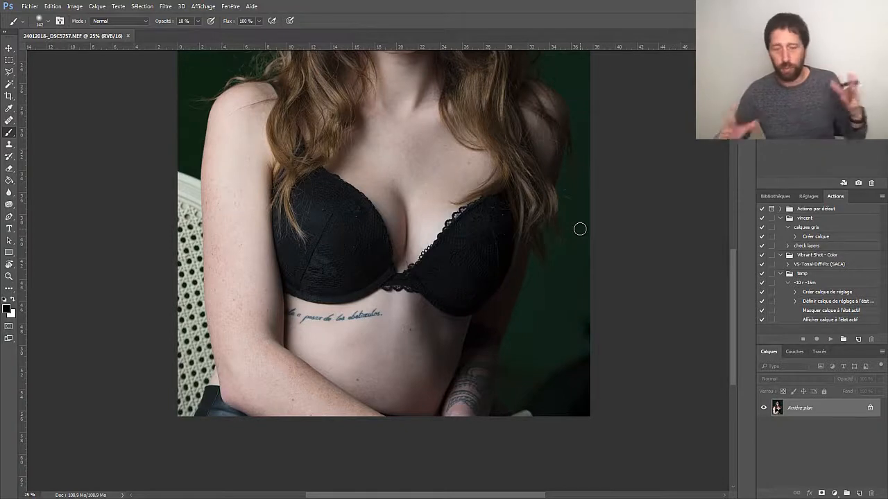
Step: Duplicate the background layer and open the Liquify filter on the copy
{"action": "key", "text": "ctrl+j"}
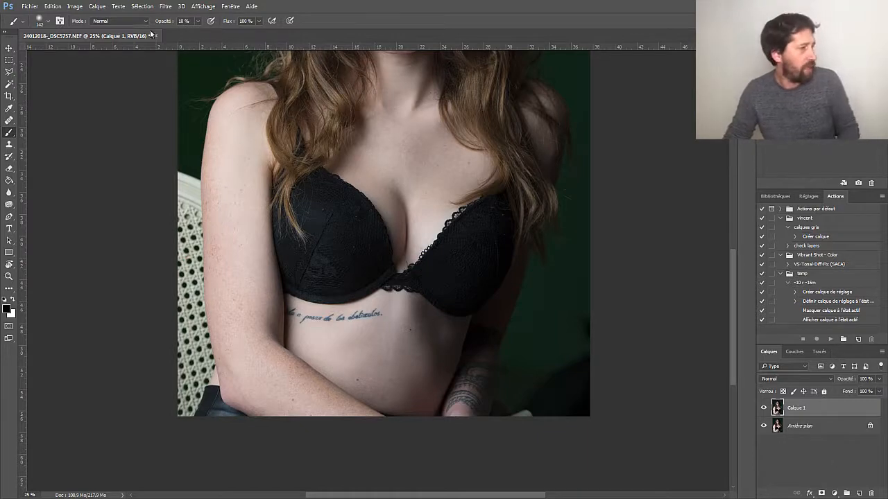
{"action": "left_click", "coordinate": [165, 7]}
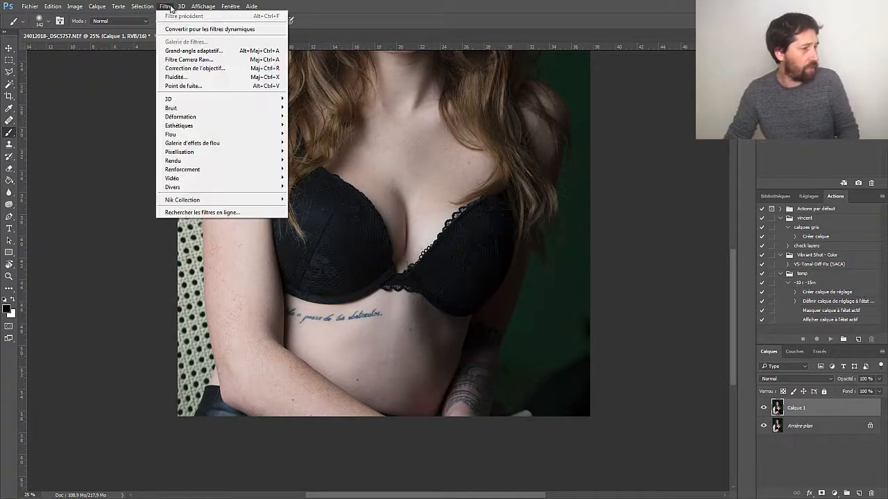
{"action": "left_click", "coordinate": [175, 76]}
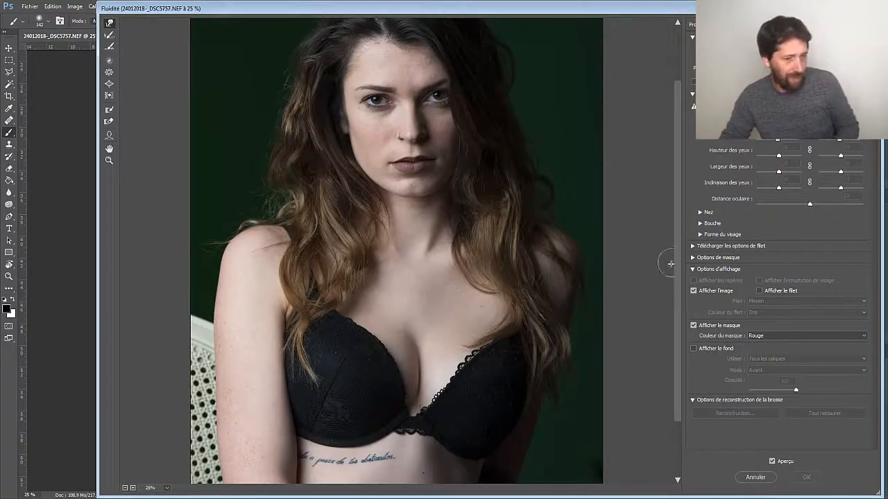
Step: Bloat both sides of the model's bust slightly with an enlarged Bloat tool brush and apply the Liquify filter
{"action": "left_click_drag", "start_coordinate": [679, 263], "coordinate": [678, 313]}
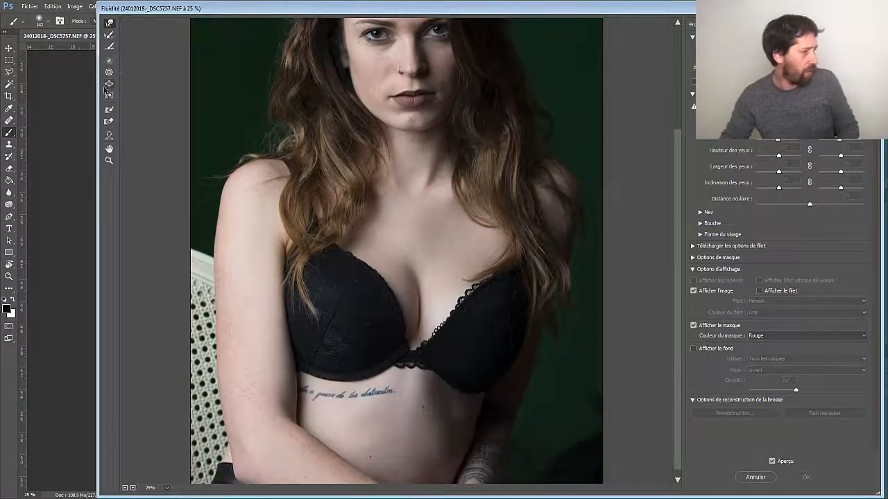
{"action": "left_click", "coordinate": [109, 84]}
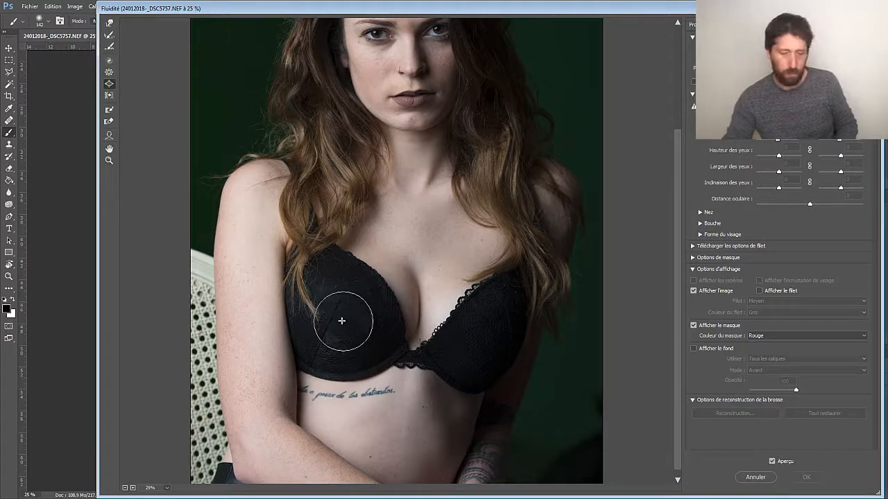
{"action": "left_click_drag", "start_coordinate": [342, 319], "coordinate": [407, 331]}
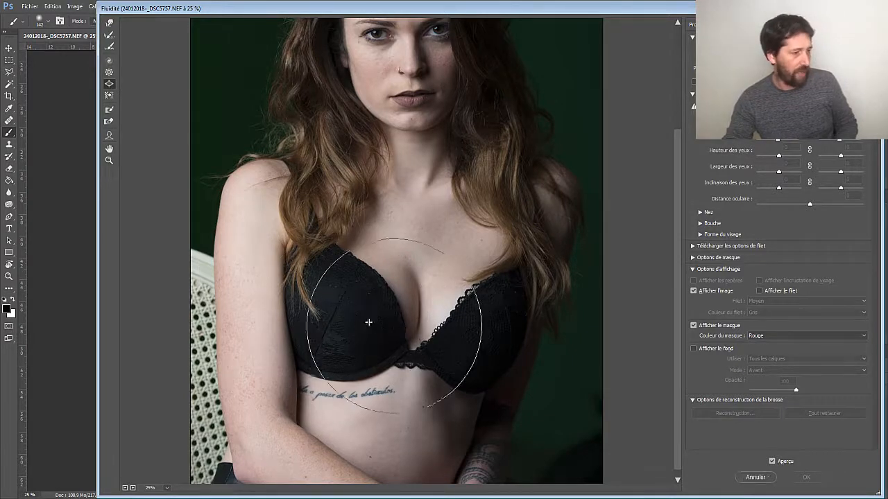
{"action": "left_click", "coordinate": [346, 320]}
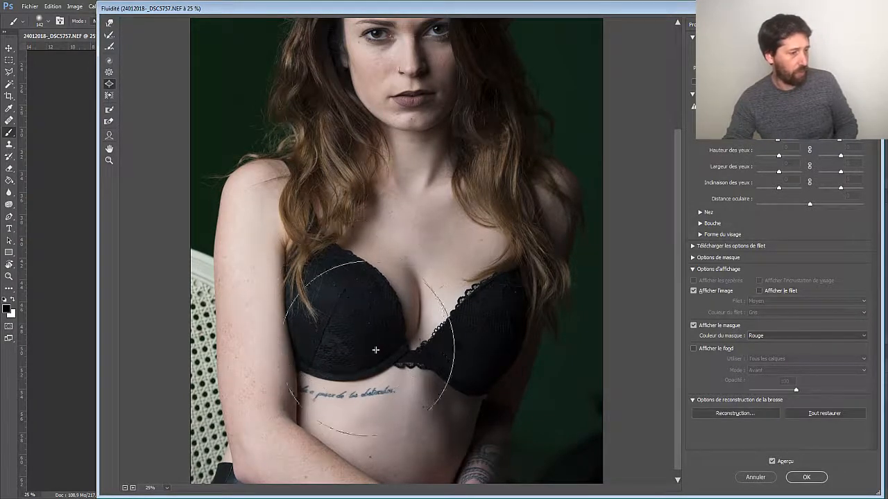
{"action": "left_click", "coordinate": [476, 363]}
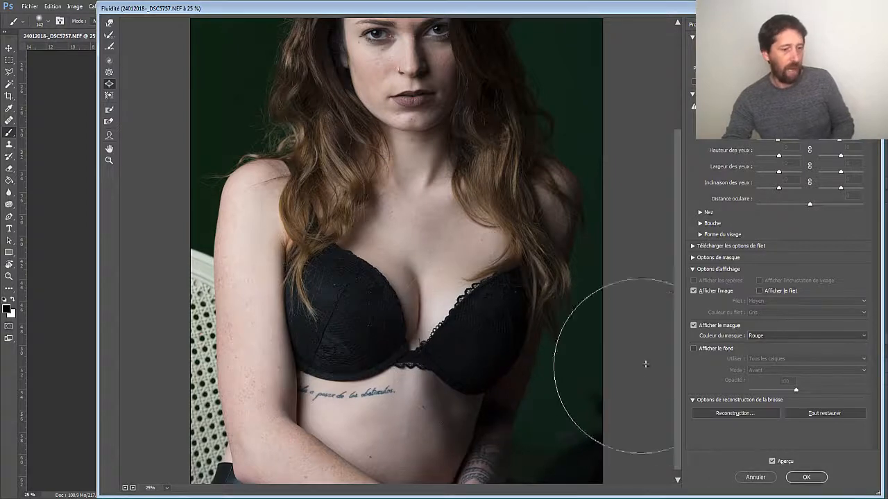
{"action": "left_click", "coordinate": [806, 477]}
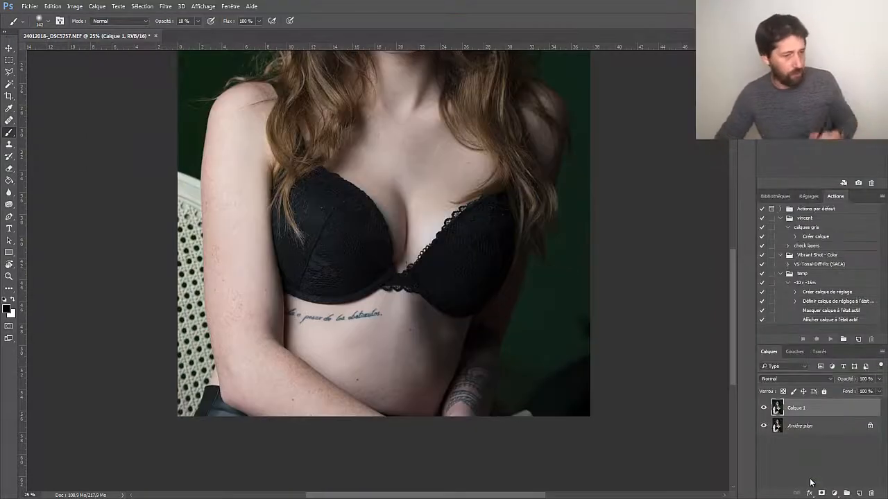
Step: Toggle the visibility of Calque 1 to compare the bloated bust with the original photo
{"action": "left_click", "coordinate": [765, 410]}
{"action": "left_click", "coordinate": [764, 409]}
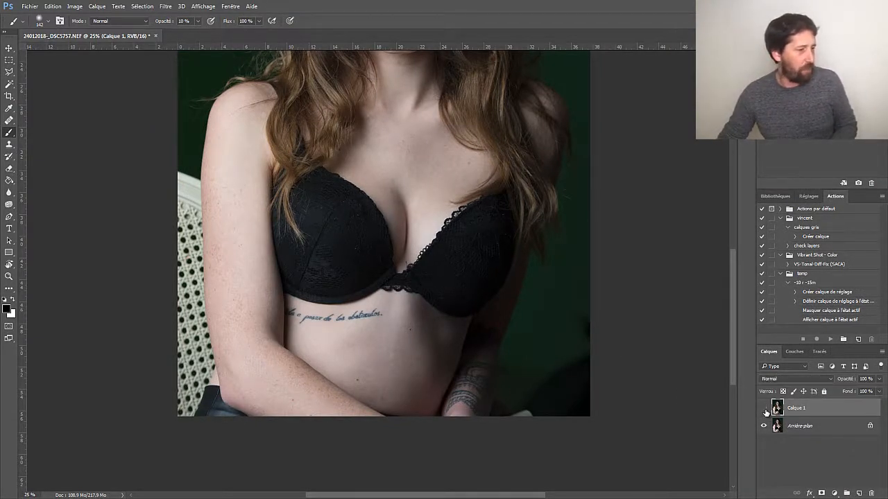
{"action": "left_click", "coordinate": [764, 409]}
{"action": "left_click", "coordinate": [765, 409]}
{"action": "left_click", "coordinate": [764, 410]}
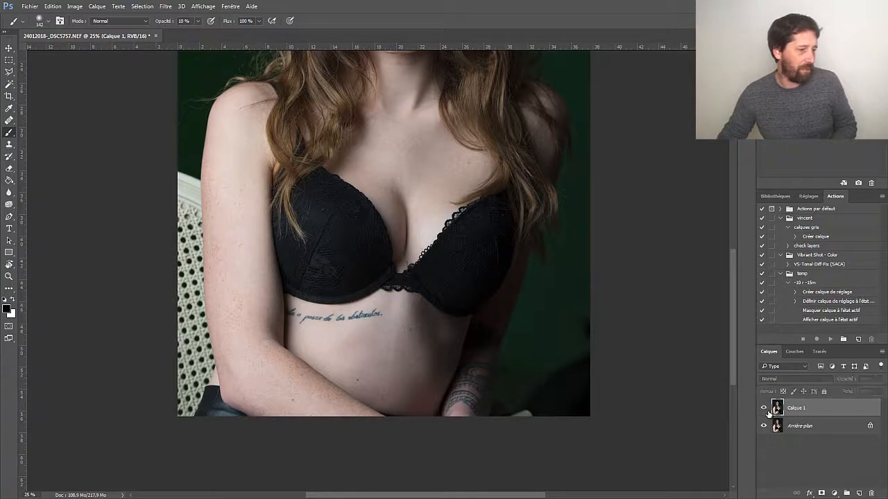
{"action": "left_click", "coordinate": [764, 409]}
{"action": "left_click", "coordinate": [764, 410]}
{"action": "left_click", "coordinate": [764, 409]}
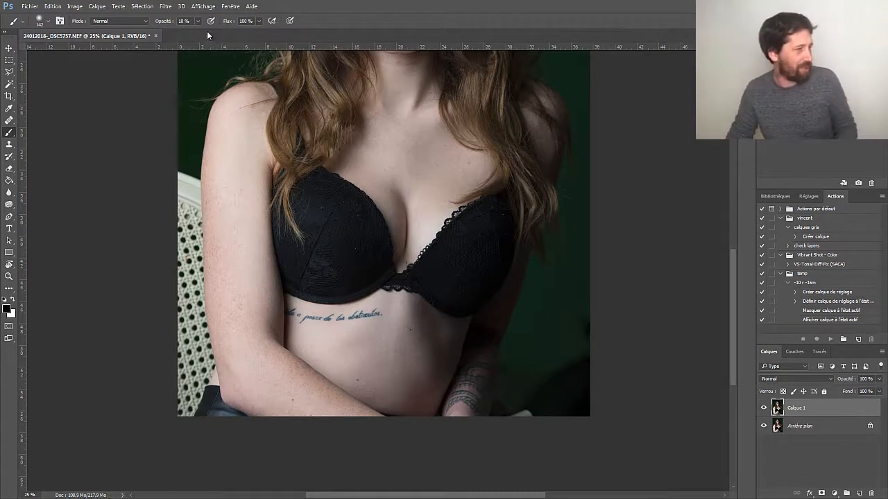
Step: Reopen the Liquify filter on Calque 1 and enlarge both bra cups further with the Bloat tool
{"action": "left_click", "coordinate": [165, 6]}
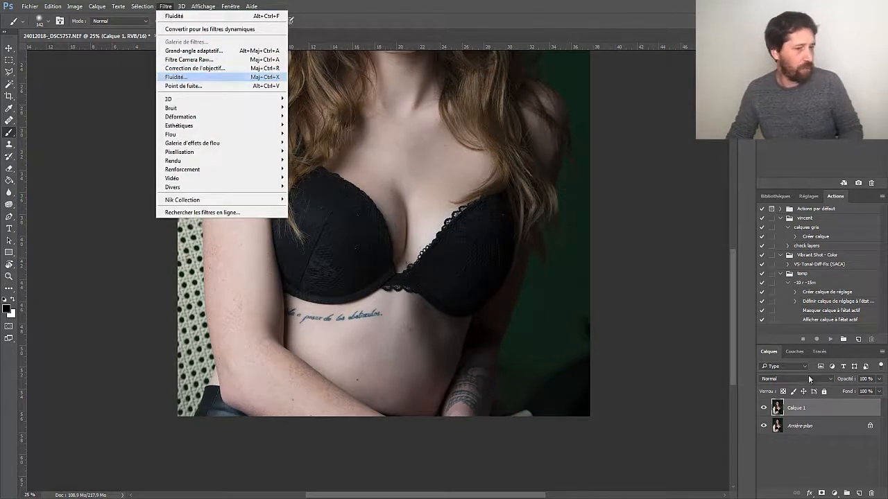
{"action": "left_click", "coordinate": [182, 74]}
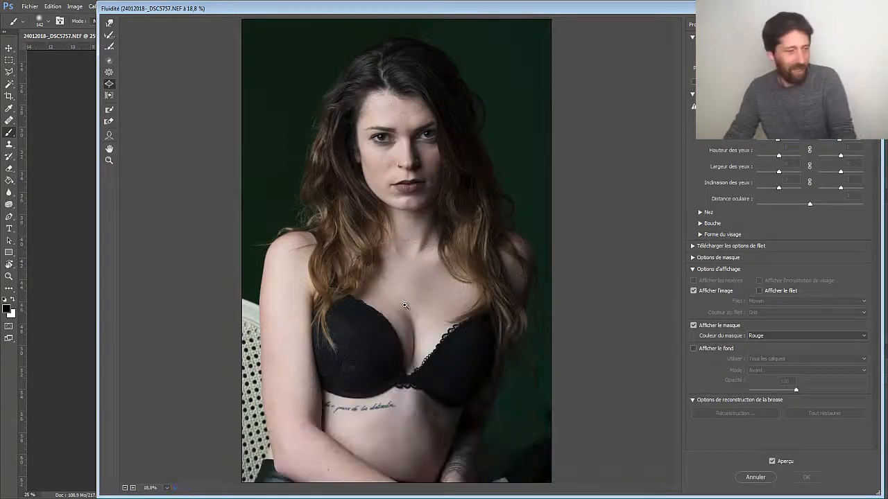
{"action": "left_click", "coordinate": [352, 347]}
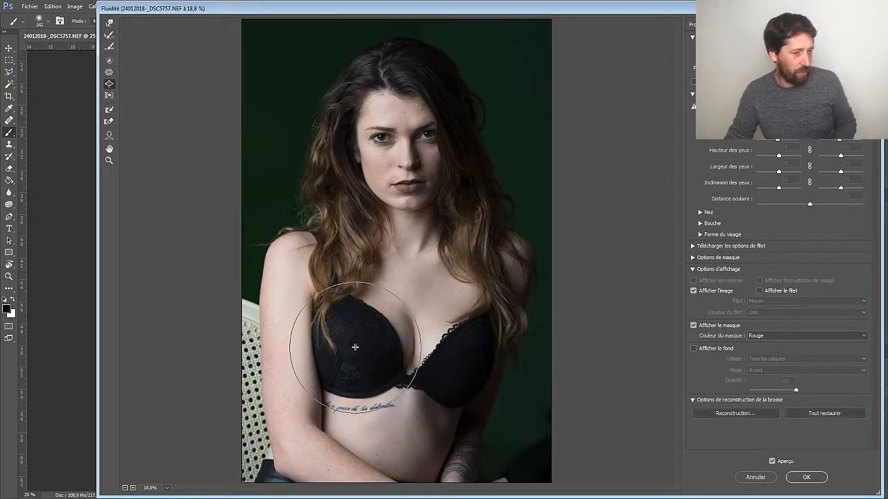
{"action": "left_click", "coordinate": [461, 359]}
{"action": "left_click", "coordinate": [458, 361]}
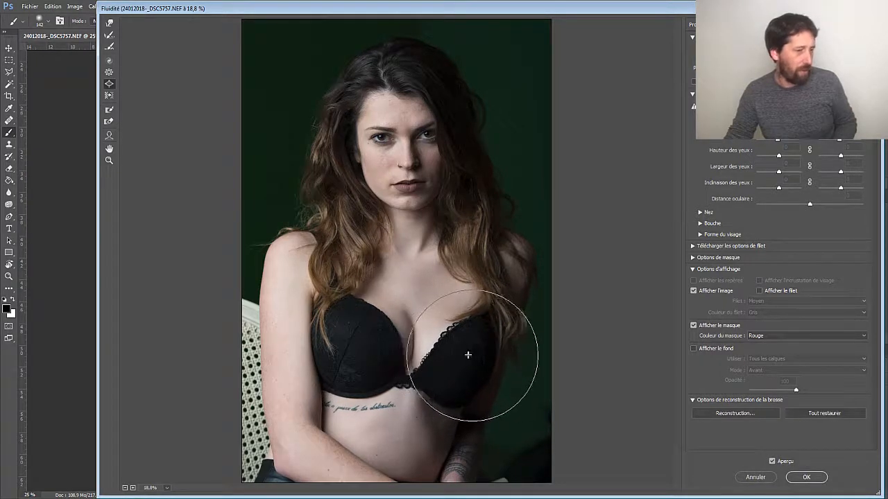
{"action": "left_click", "coordinate": [363, 349]}
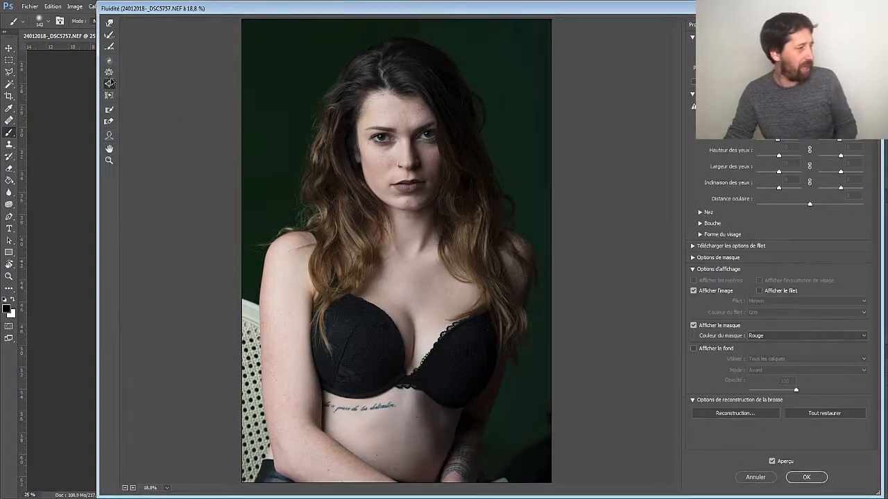
Step: Select the Pucker tool and adjust its brush size over the upper edge of the image-left bra cup
{"action": "key", "text": "alt"}
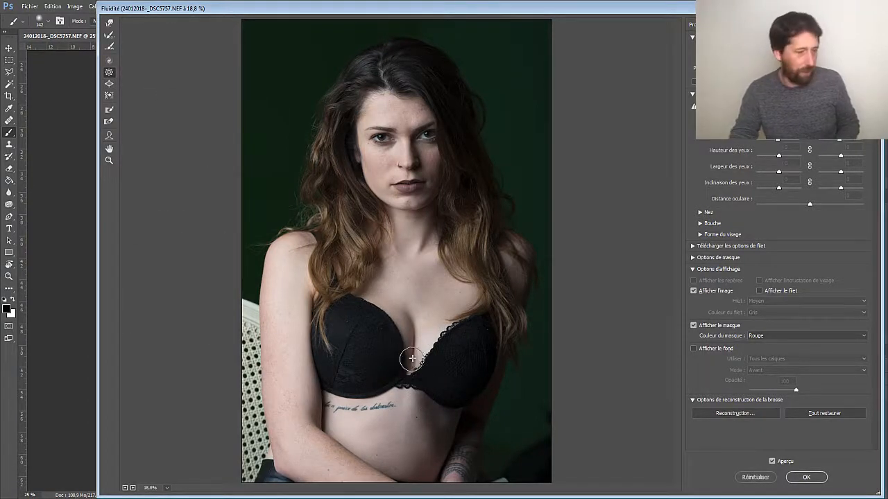
{"action": "left_click_drag", "start_coordinate": [412, 359], "coordinate": [437, 360]}
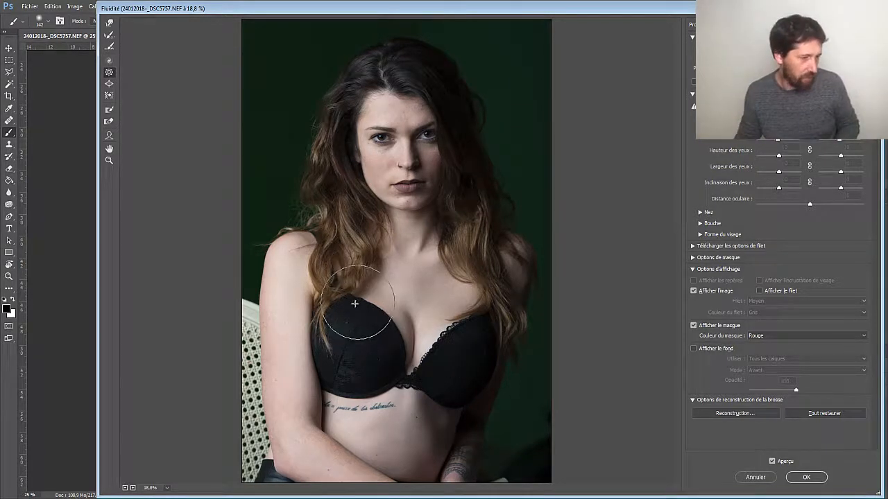
{"action": "key", "text": "ctrl+plus"}
{"action": "key", "text": "ctrl+plus"}
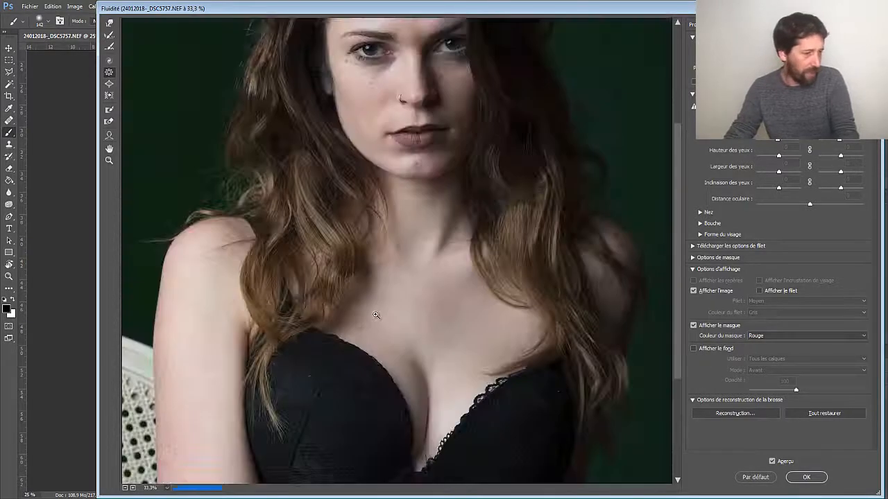
{"action": "key", "text": "ctrl+plus"}
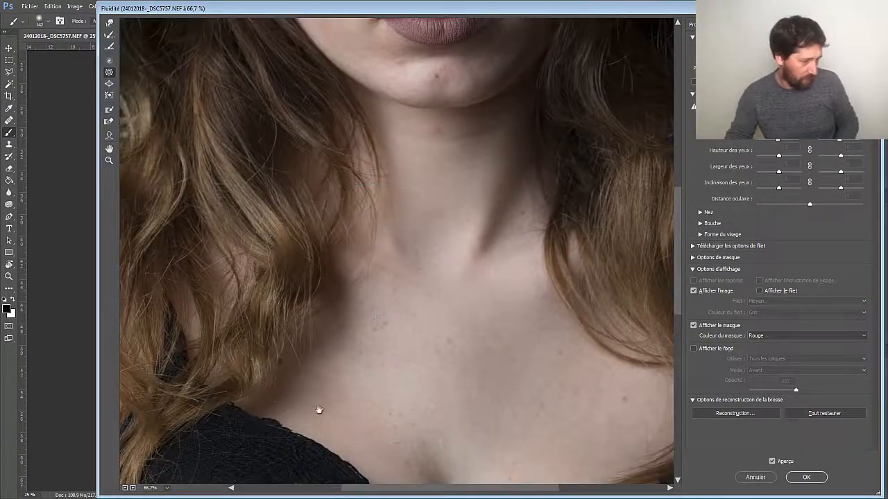
{"action": "mouse_move", "coordinate": [318, 410]}
{"action": "left_mouse_down"}
{"action": "mouse_move", "coordinate": [340, 388]}
{"action": "mouse_move", "coordinate": [353, 329]}
{"action": "mouse_move", "coordinate": [355, 368]}
{"action": "mouse_move", "coordinate": [337, 299]}
{"action": "mouse_move", "coordinate": [345, 273]}
{"action": "left_mouse_up"}
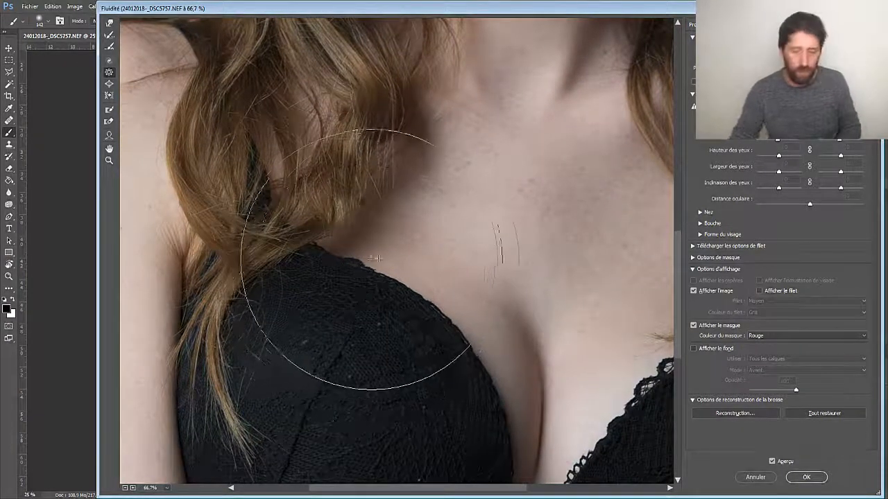
{"action": "mouse_move", "coordinate": [394, 246]}
{"action": "left_mouse_down"}
{"action": "mouse_move", "coordinate": [324, 236]}
{"action": "mouse_move", "coordinate": [270, 211]}
{"action": "left_mouse_up"}
Step: Push the upper edge of the image-left bra cup with a small Forward Warp brush and apply the Liquify filter
{"action": "left_click", "coordinate": [109, 23]}
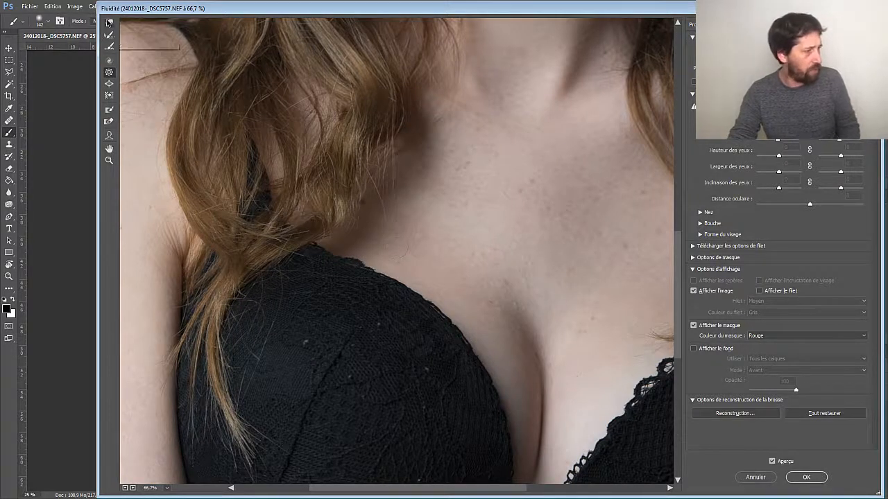
{"action": "left_click_drag", "start_coordinate": [369, 249], "coordinate": [351, 247]}
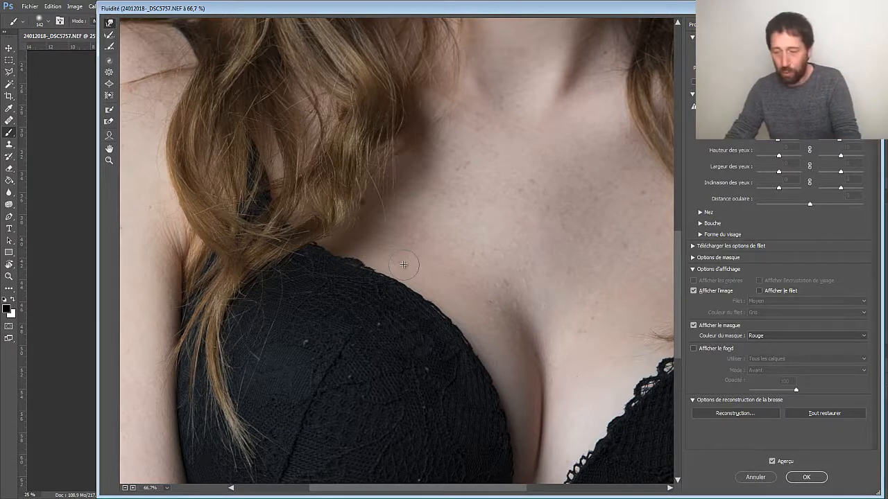
{"action": "key", "text": "ctrl+plus"}
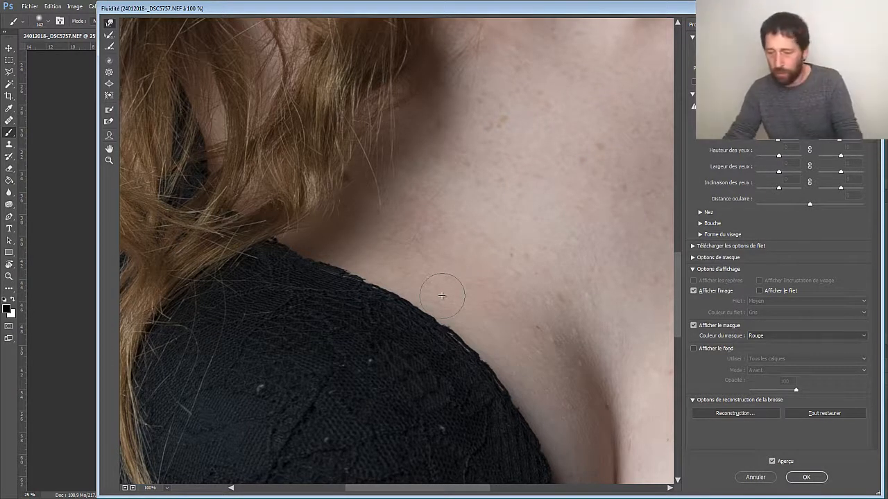
{"action": "key", "text": "ctrl+minus"}
{"action": "key", "text": "ctrl+minus"}
{"action": "key", "text": "ctrl+minus"}
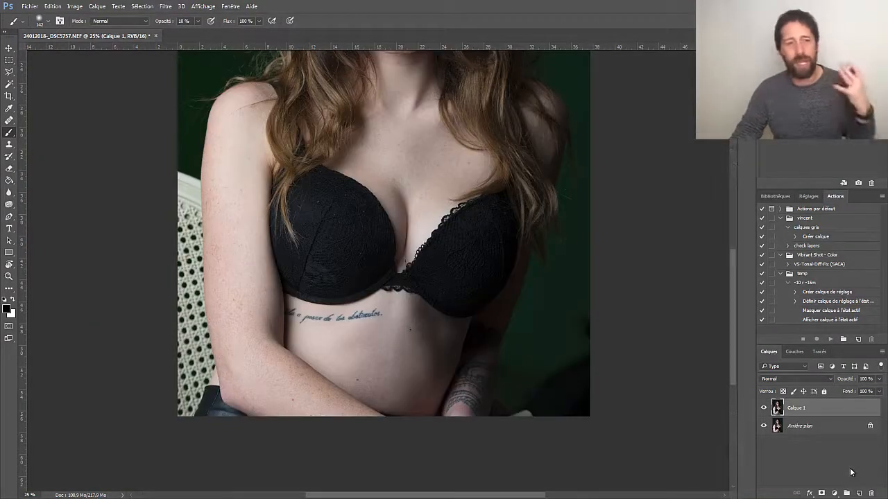
Step: Compare the second Liquify result with the original photo by repeatedly hiding and showing Calque 1
{"action": "left_click", "coordinate": [764, 409]}
{"action": "left_click", "coordinate": [763, 409]}
{"action": "left_click", "coordinate": [765, 410]}
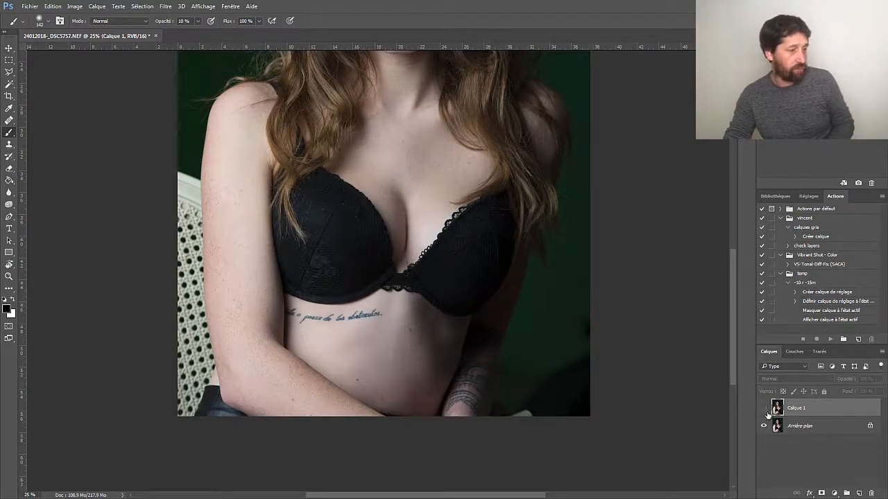
{"action": "left_click", "coordinate": [765, 410]}
{"action": "left_click", "coordinate": [765, 411]}
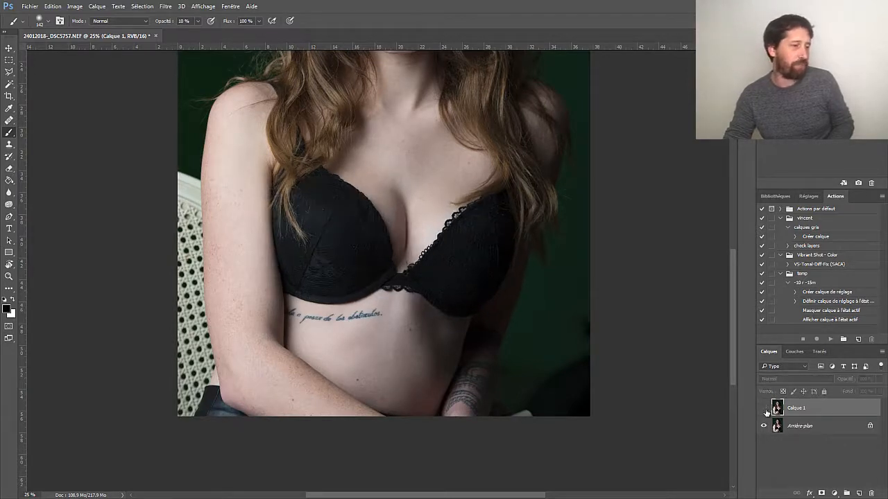
{"action": "left_click", "coordinate": [765, 412]}
{"action": "left_click", "coordinate": [766, 413]}
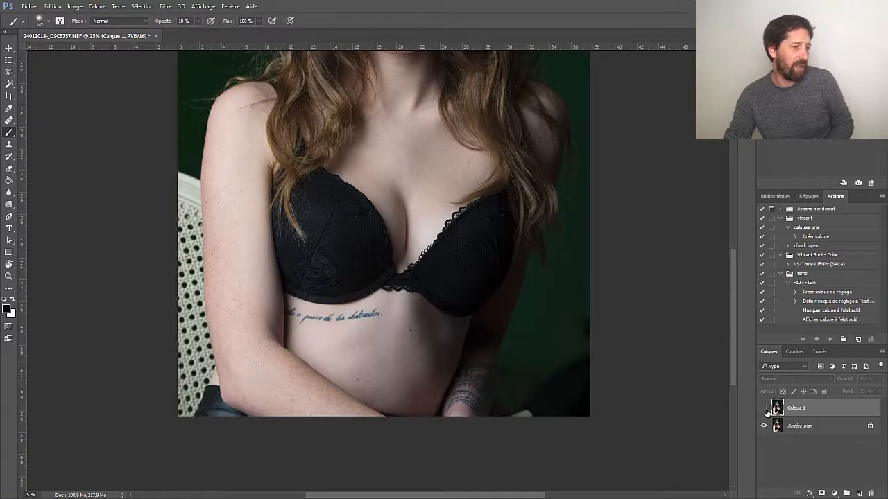
Step: Compare the fabric texture of the image-left bra cup at 100% zoom with Calque 1 shown and hidden
{"action": "left_click", "coordinate": [765, 413]}
{"action": "key", "text": "ctrl+plus"}
{"action": "key", "text": "ctrl+plus"}
{"action": "key", "text": "ctrl+plus"}
{"action": "key", "text": "ctrl+plus"}
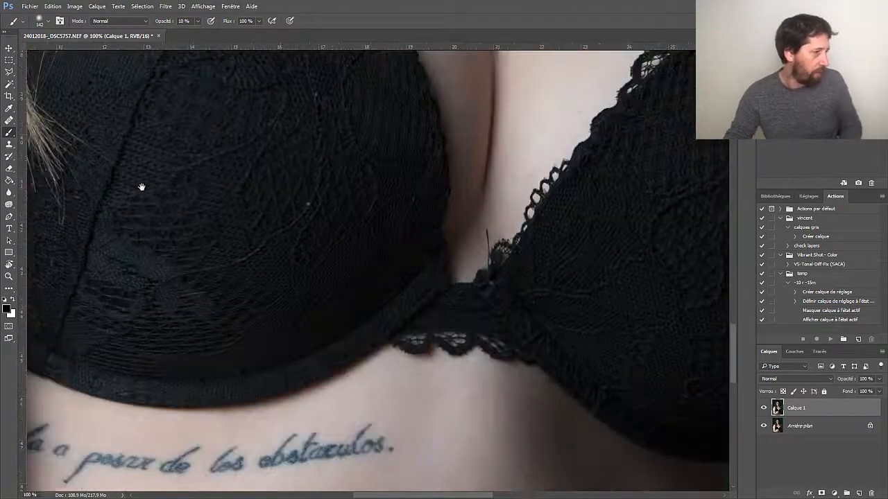
{"action": "left_click_drag", "start_coordinate": [141, 186], "coordinate": [300, 311]}
{"action": "left_click", "coordinate": [765, 413]}
{"action": "left_click", "coordinate": [766, 413]}
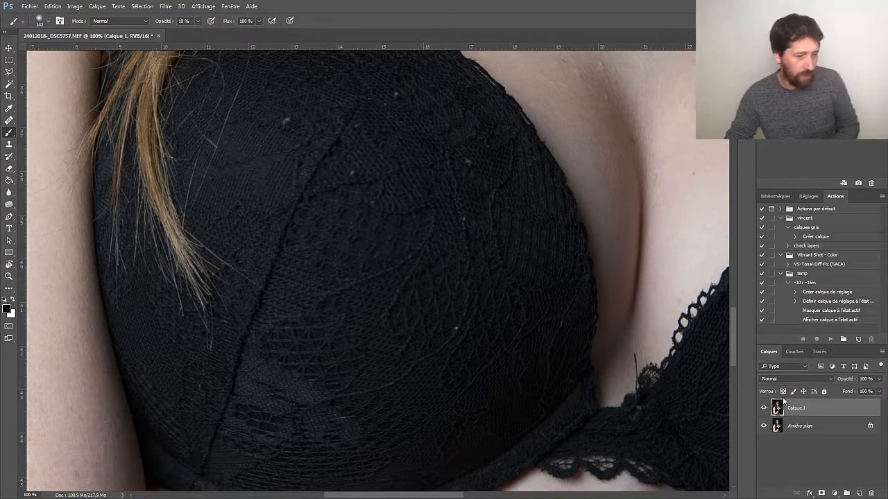
{"action": "left_click", "coordinate": [764, 409]}
{"action": "left_click", "coordinate": [764, 410]}
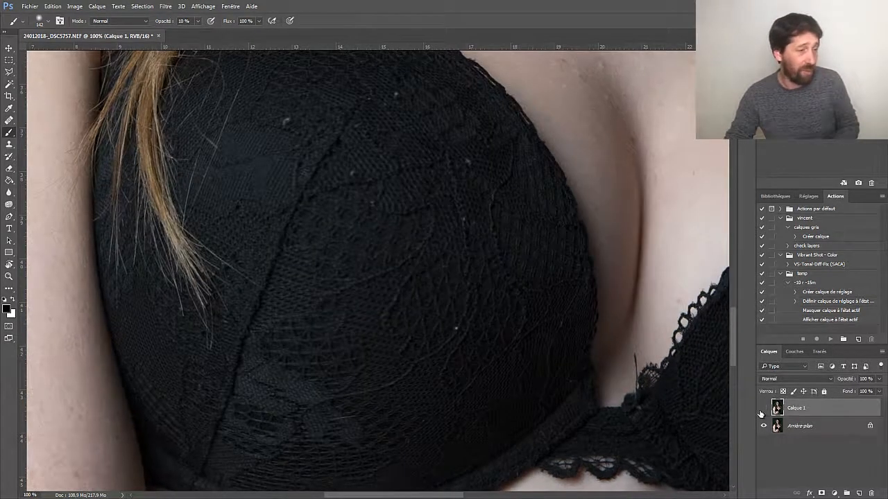
{"action": "left_click", "coordinate": [764, 410]}
{"action": "left_click", "coordinate": [764, 410]}
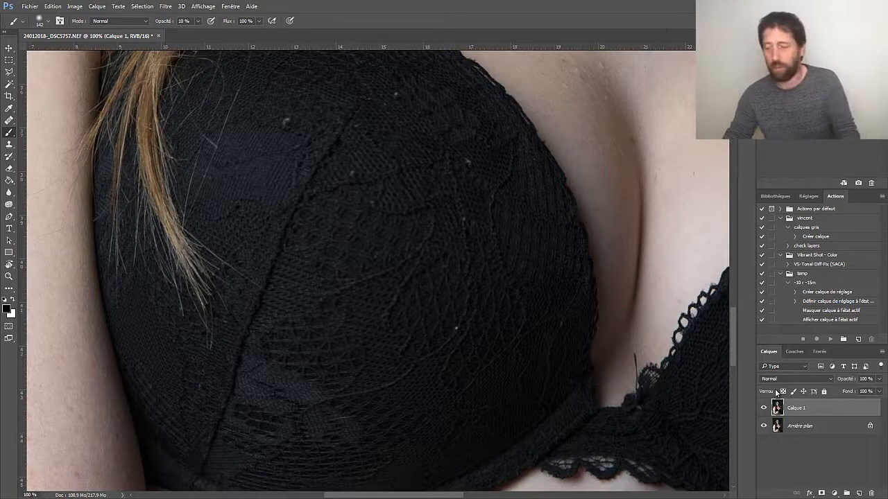
Step: Hide Calque 1 and make Arrière-plan the active layer
{"action": "key", "text": "ctrl+minus"}
{"action": "key", "text": "ctrl+minus"}
{"action": "key", "text": "ctrl+minus"}
{"action": "key", "text": "ctrl+minus"}
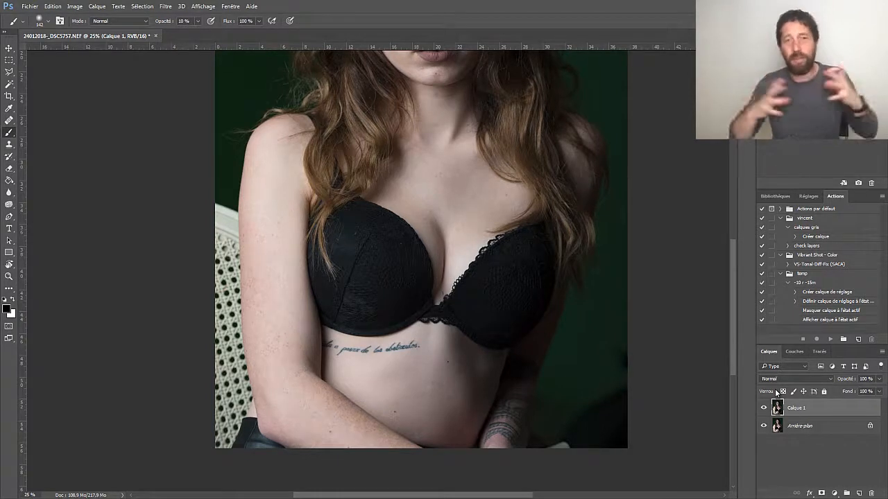
{"action": "key", "text": "ctrl+minus"}
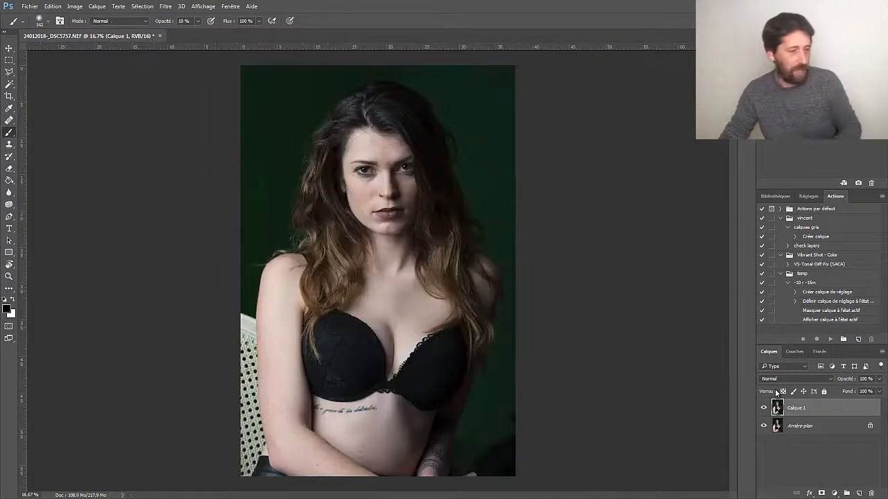
{"action": "left_click", "coordinate": [765, 408]}
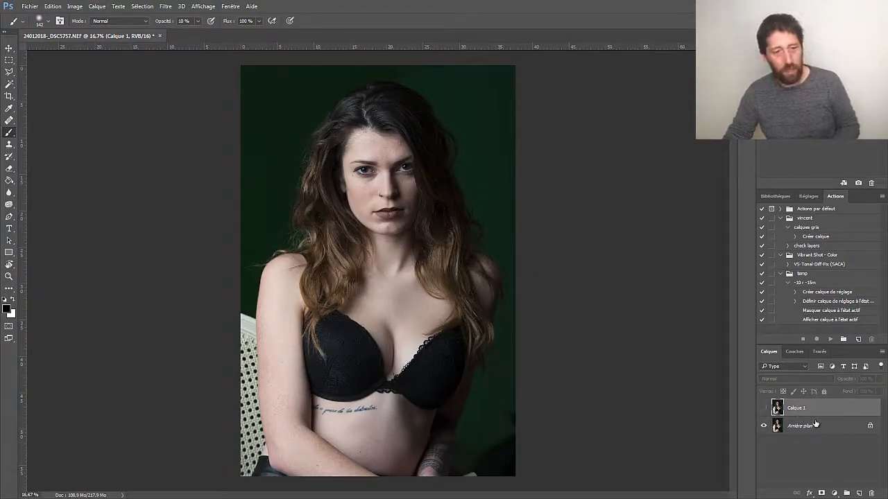
{"action": "left_click", "coordinate": [818, 426]}
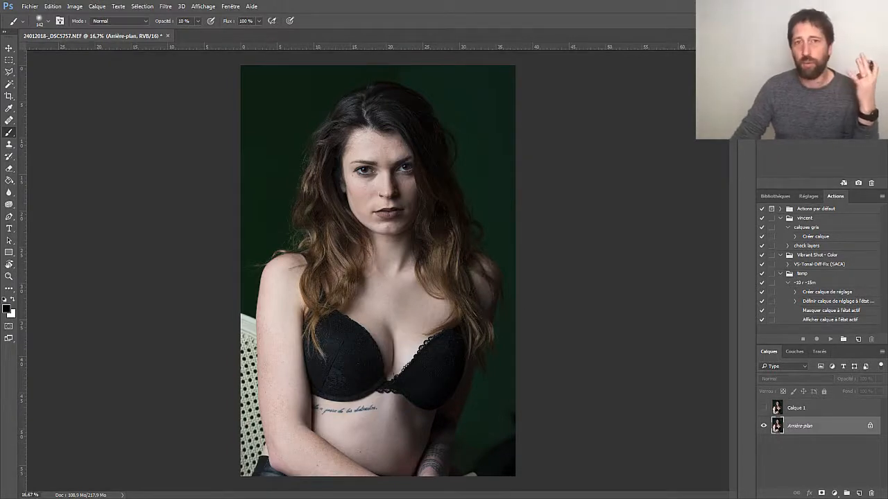
Step: Select the calques gris action and add a new Lumière tamisée layer filled with neutral 50% gray above Arrière-plan
{"action": "left_click", "coordinate": [833, 226]}
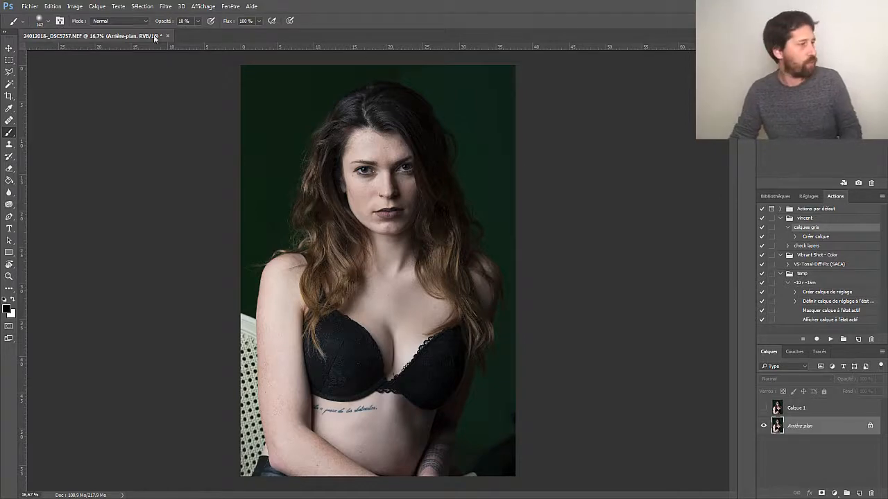
{"action": "left_click", "coordinate": [99, 8]}
{"action": "left_click", "coordinate": [99, 9]}
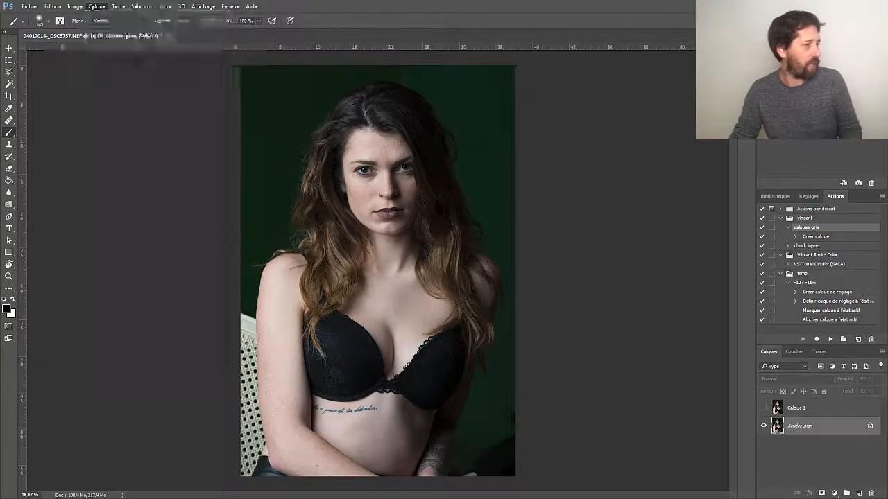
{"action": "left_click", "coordinate": [99, 8]}
{"action": "mouse_move", "coordinate": [98, 16]}
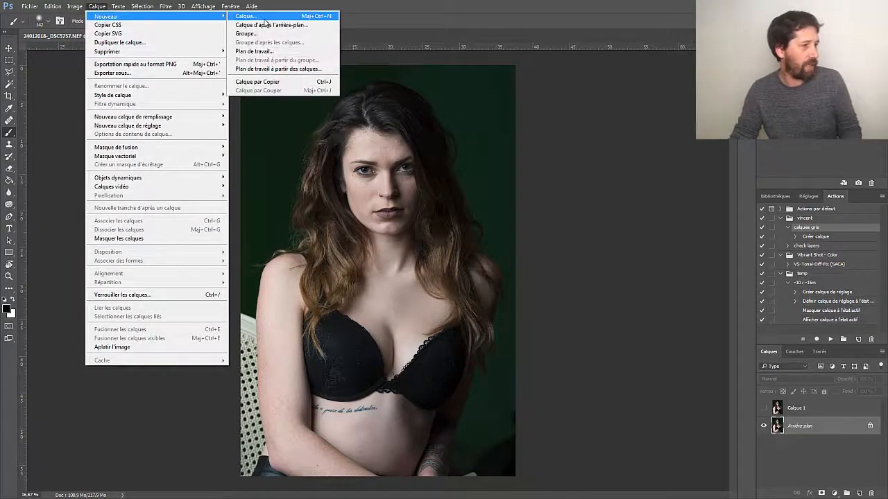
{"action": "left_click", "coordinate": [260, 16]}
{"action": "left_click", "coordinate": [283, 276]}
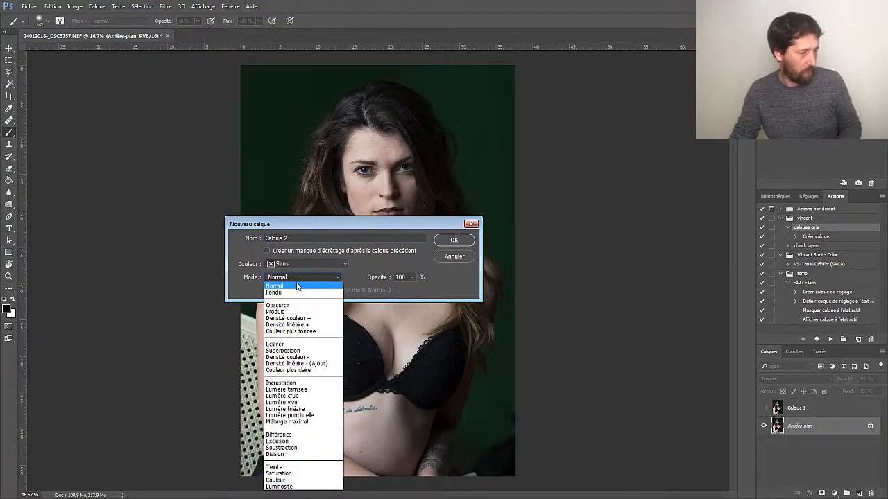
{"action": "left_click", "coordinate": [308, 390]}
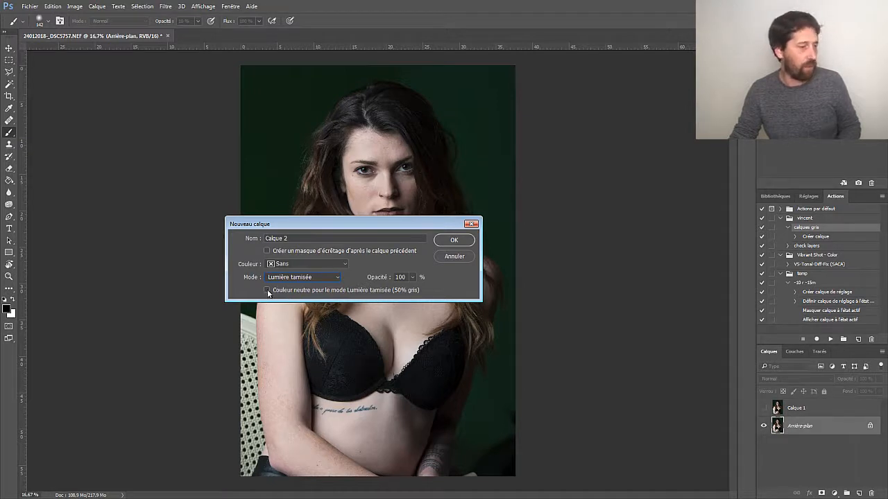
{"action": "left_click", "coordinate": [453, 240]}
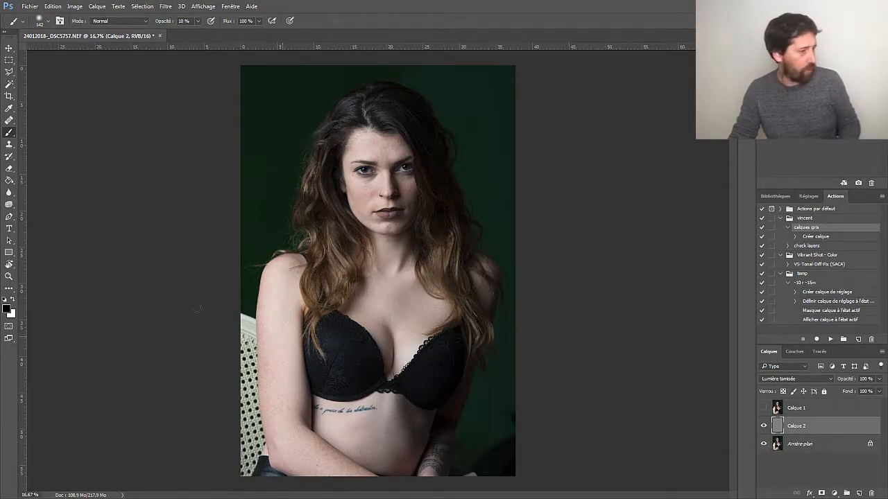
Step: Darken the areas beneath both bra cups and beside the image-right cup on Calque 2 with a 622 px black brush at 10% opacity
{"action": "key", "text": "i"}
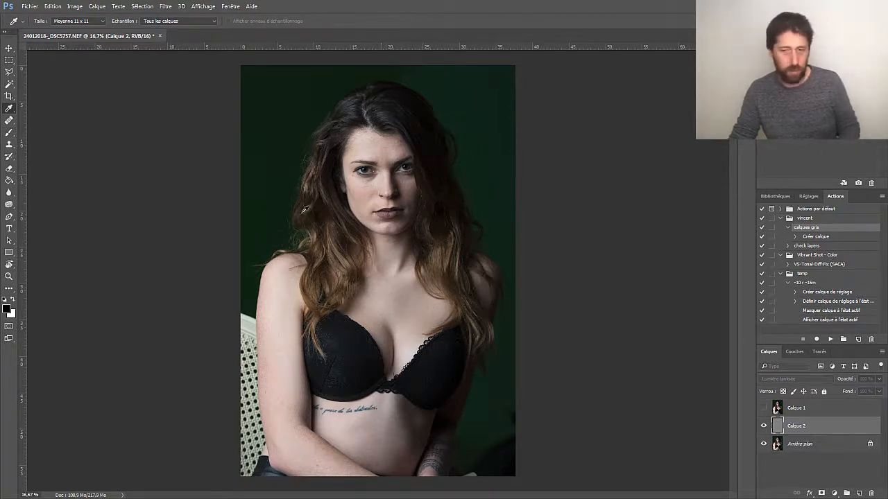
{"action": "key", "text": "b"}
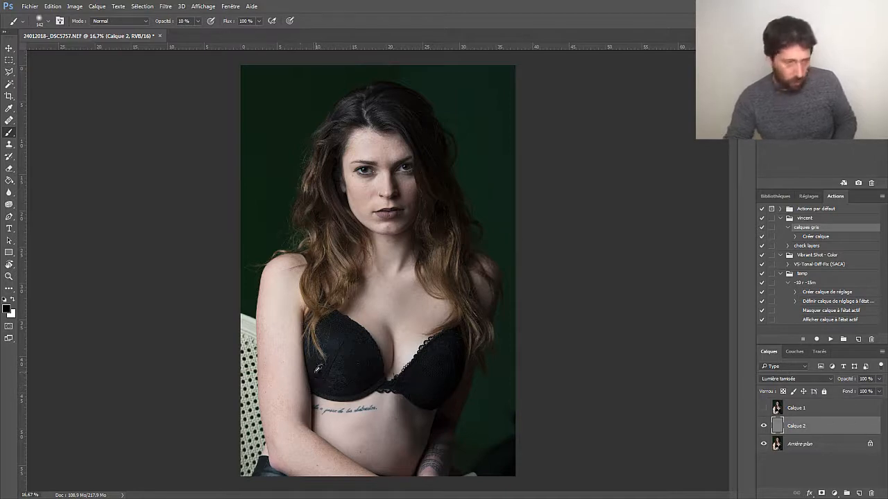
{"action": "left_click_drag", "start_coordinate": [311, 369], "coordinate": [337, 384]}
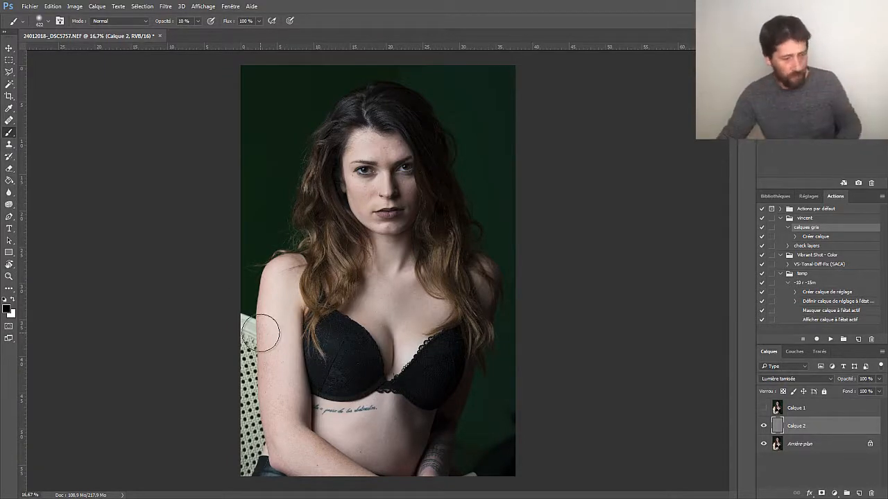
{"action": "key", "text": "ctrl+plus"}
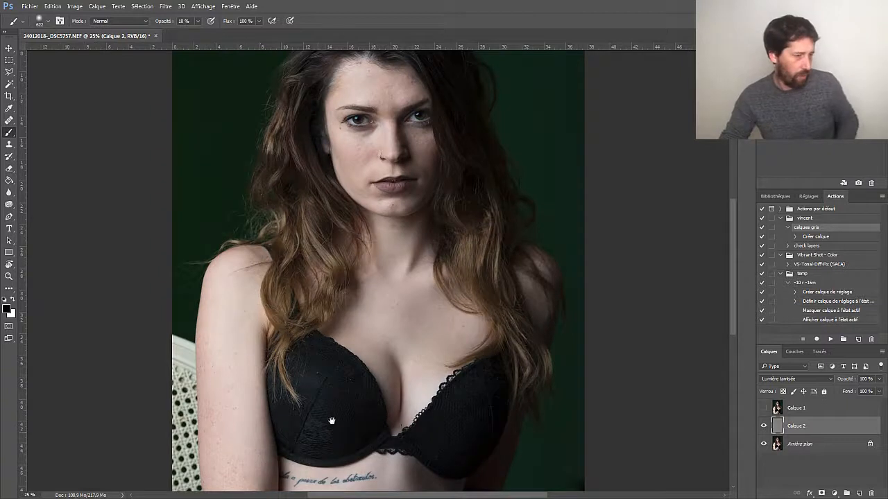
{"action": "left_click_drag", "start_coordinate": [334, 407], "coordinate": [336, 251]}
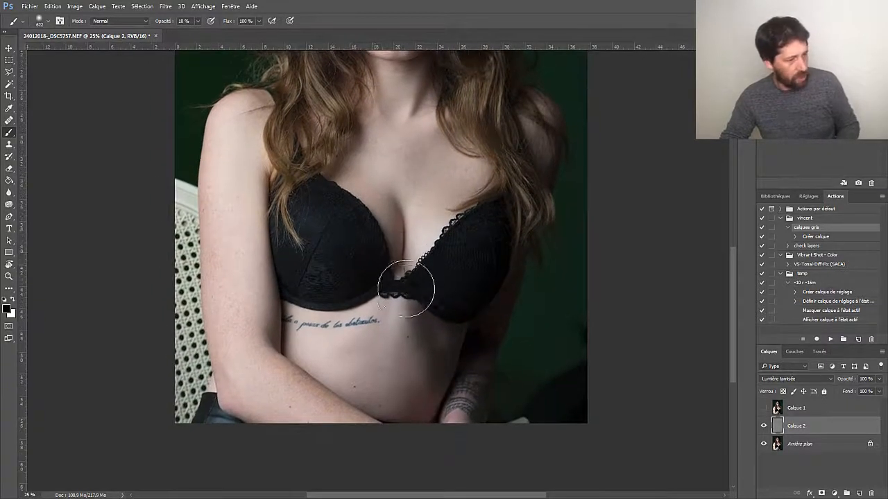
{"action": "mouse_move", "coordinate": [310, 312]}
{"action": "left_mouse_down"}
{"action": "mouse_move", "coordinate": [398, 299]}
{"action": "mouse_move", "coordinate": [326, 313]}
{"action": "mouse_move", "coordinate": [422, 313]}
{"action": "left_mouse_up"}
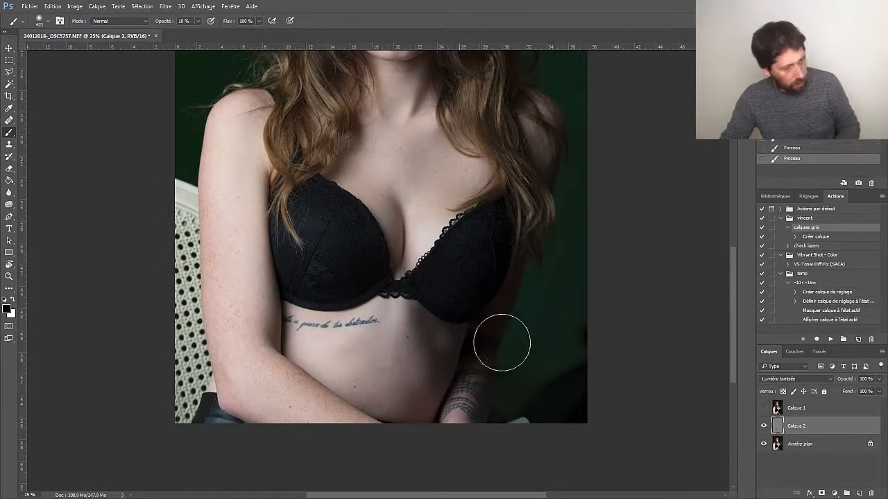
{"action": "mouse_move", "coordinate": [501, 343]}
{"action": "left_mouse_down"}
{"action": "mouse_move", "coordinate": [433, 327]}
{"action": "mouse_move", "coordinate": [497, 332]}
{"action": "left_mouse_up"}
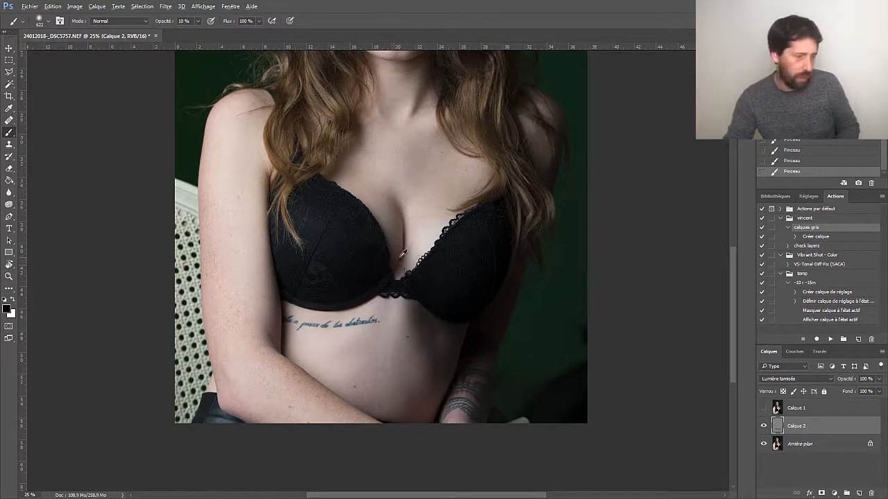
Step: Darken the lower image-left cup with a 313 px black brush, and lighten the cups with a 513 px white brush
{"action": "mouse_move", "coordinate": [400, 256]}
{"action": "left_mouse_down"}
{"action": "mouse_move", "coordinate": [383, 263]}
{"action": "mouse_move", "coordinate": [384, 248]}
{"action": "left_mouse_up"}
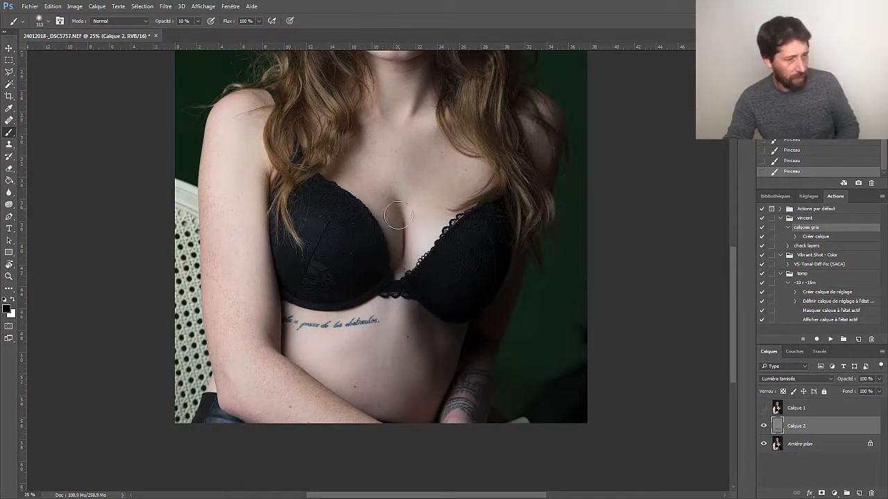
{"action": "mouse_move", "coordinate": [373, 284]}
{"action": "left_mouse_down"}
{"action": "mouse_move", "coordinate": [361, 292]}
{"action": "mouse_move", "coordinate": [296, 277]}
{"action": "left_mouse_up"}
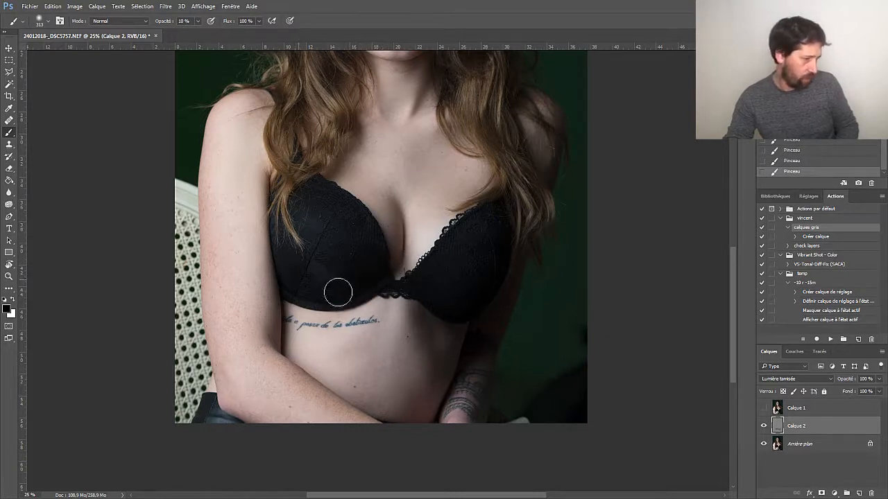
{"action": "left_click_drag", "start_coordinate": [317, 236], "coordinate": [335, 235]}
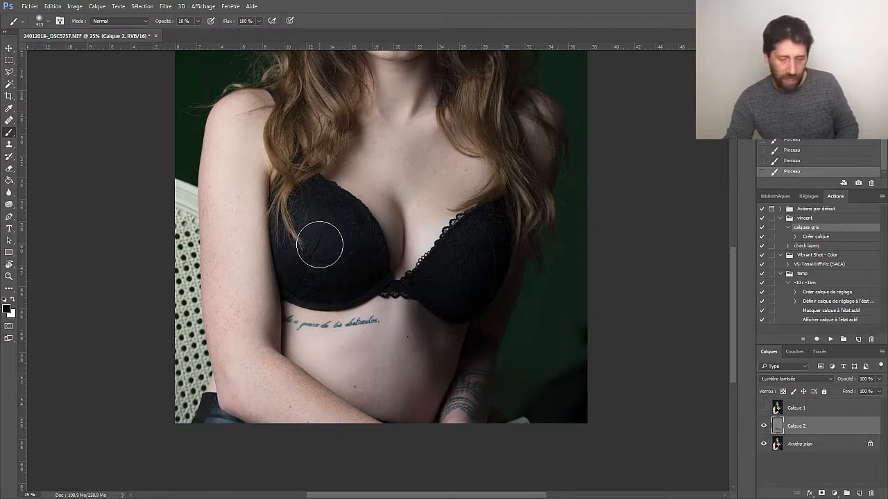
{"action": "key", "text": "x"}
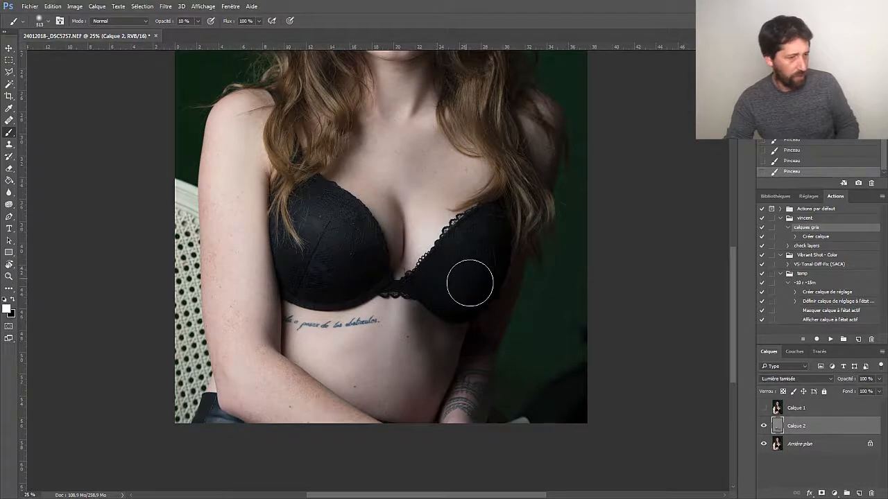
Step: Compare the painted shading on the whole portrait by repeatedly hiding and showing Calque 2
{"action": "key", "text": "ctrl+minus"}
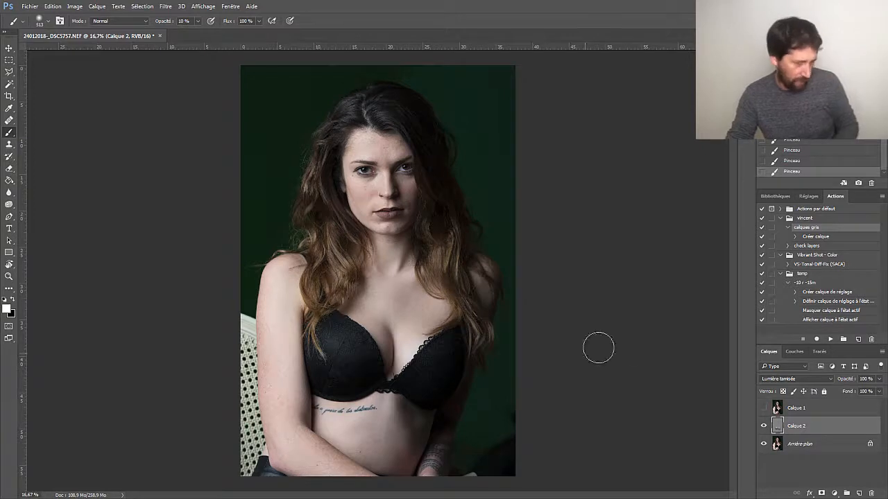
{"action": "left_click", "coordinate": [763, 426]}
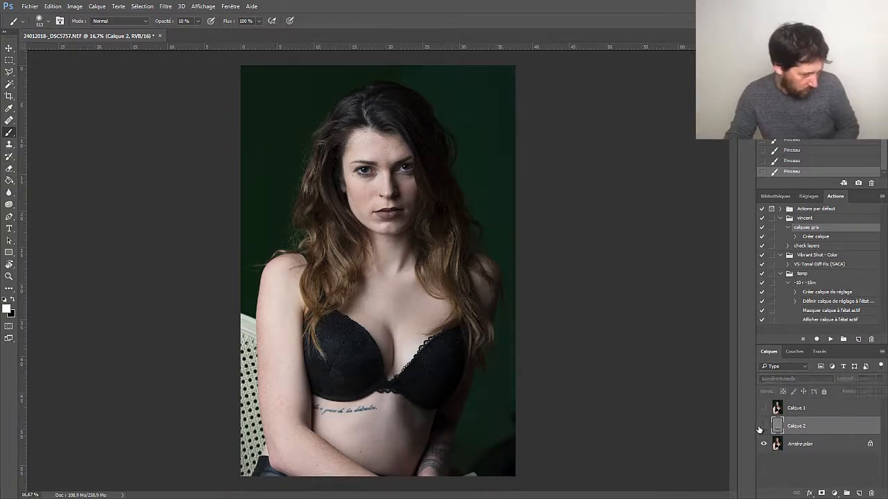
{"action": "left_click", "coordinate": [763, 425]}
{"action": "left_click", "coordinate": [763, 426]}
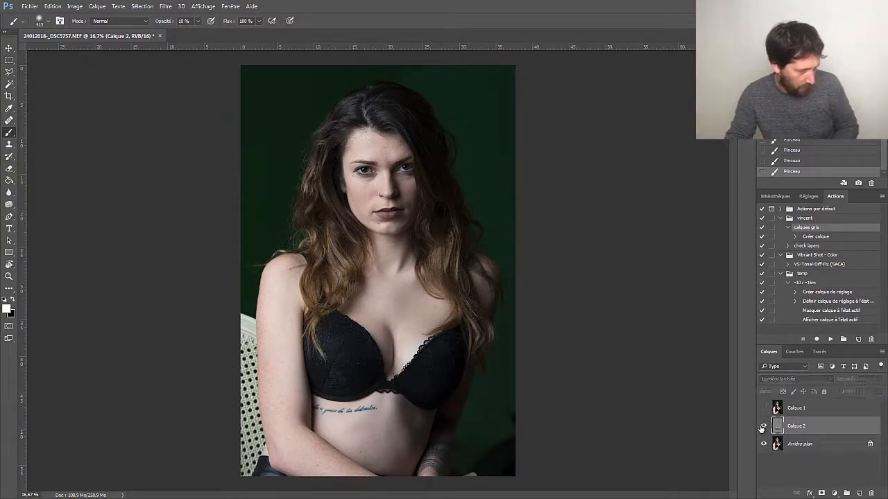
{"action": "left_click", "coordinate": [763, 426]}
{"action": "left_click", "coordinate": [762, 425]}
{"action": "left_click", "coordinate": [763, 426]}
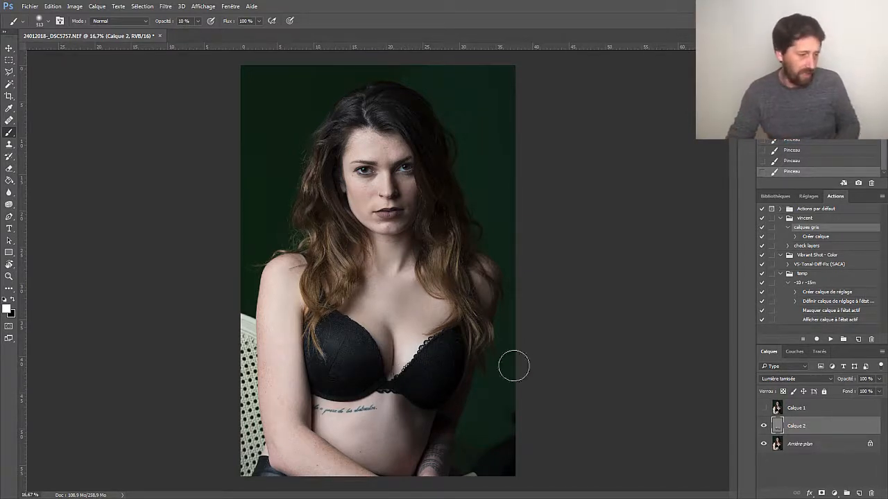
{"action": "left_click", "coordinate": [764, 425]}
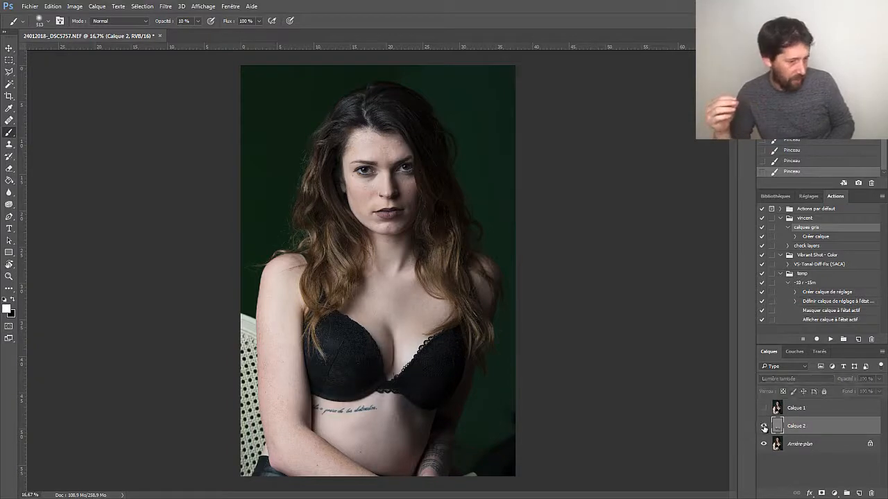
{"action": "left_click", "coordinate": [763, 425]}
{"action": "left_click", "coordinate": [764, 426]}
{"action": "left_click", "coordinate": [765, 426]}
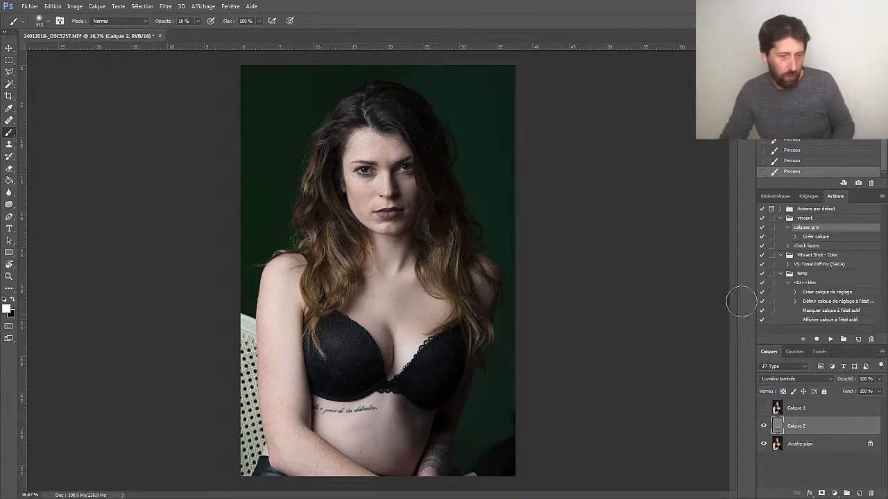
Step: Set the opacity of Calque 2 to 50%
{"action": "left_click_drag", "start_coordinate": [849, 383], "coordinate": [805, 386]}
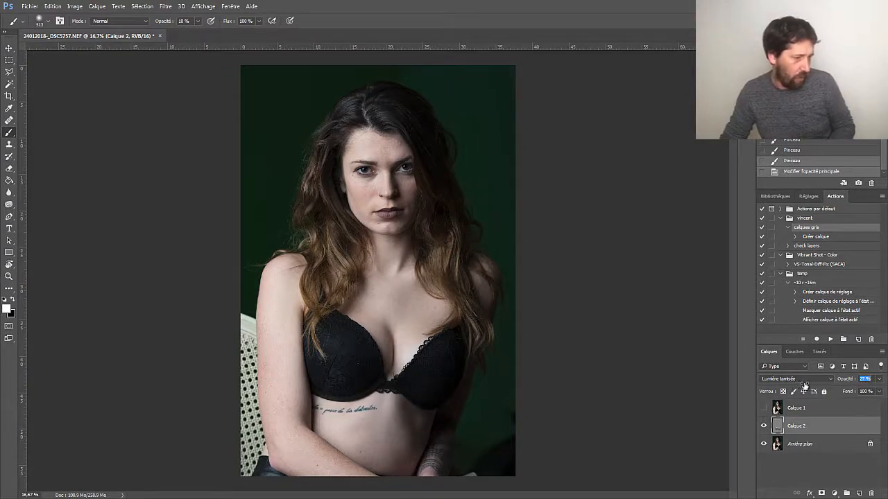
{"action": "type", "text": "0"}
{"action": "key", "text": "Return"}
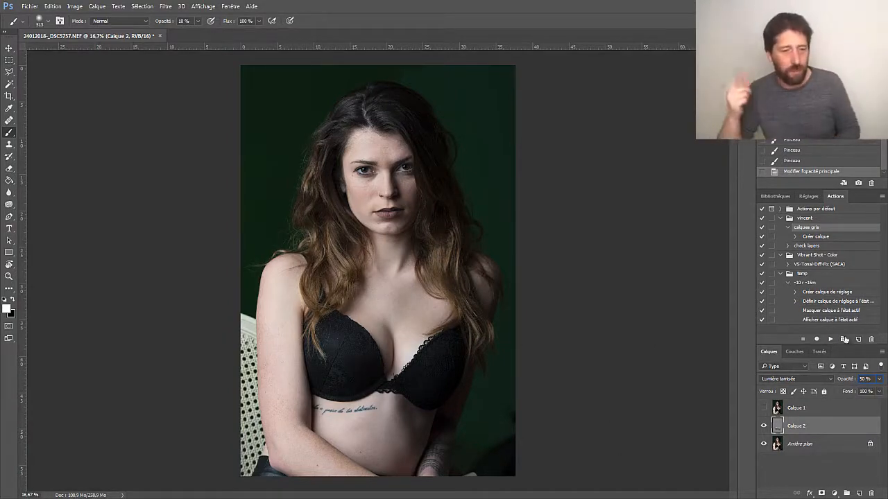
Step: Add another neutral gray layer above Calque 2 with the calques gris action and make black the foreground colour
{"action": "left_click", "coordinate": [829, 340]}
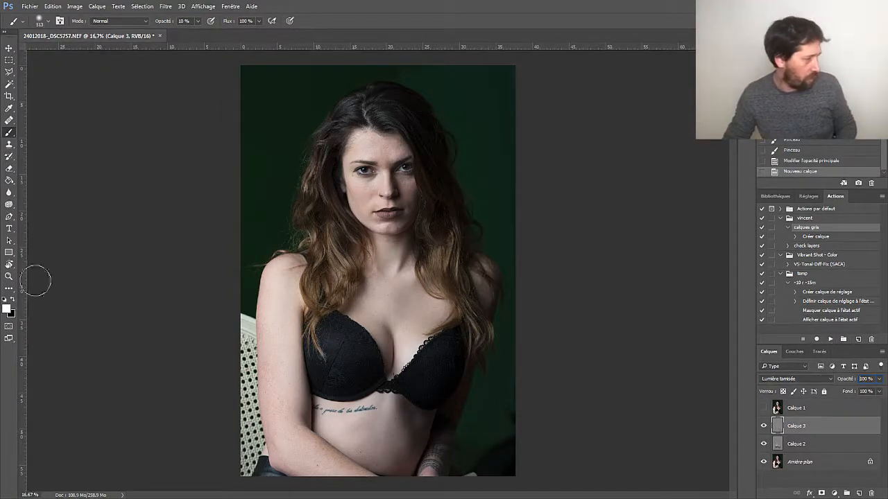
{"action": "left_click", "coordinate": [11, 300]}
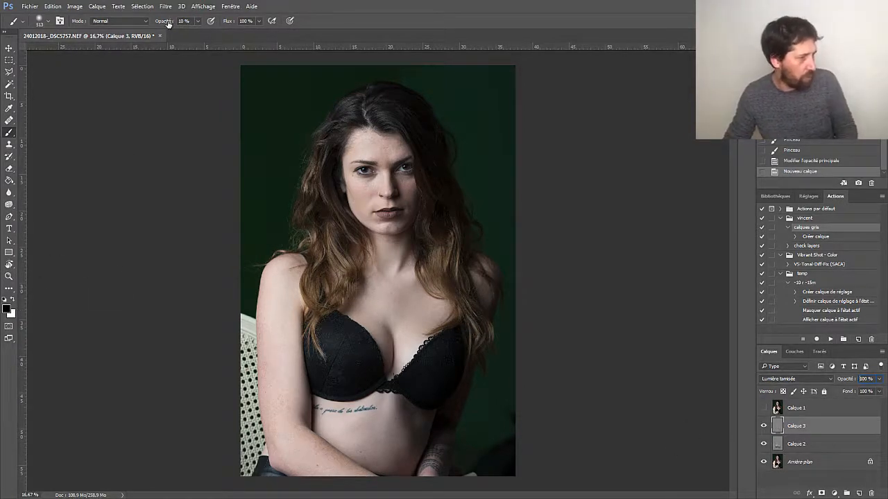
Step: Darken the inner edge of the image-left breast along the cleavage on Calque 3 with a 151 px black brush at 8% opacity
{"action": "left_click_drag", "start_coordinate": [169, 23], "coordinate": [166, 22]}
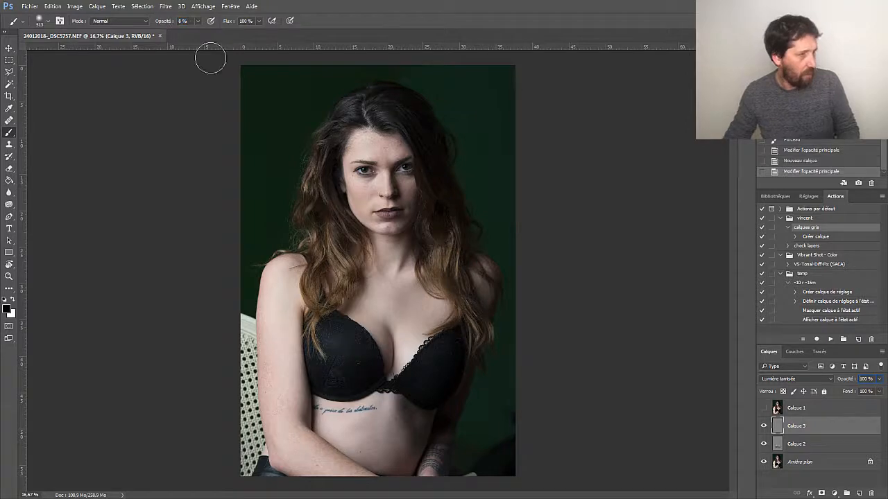
{"action": "key", "text": "ctrl+plus"}
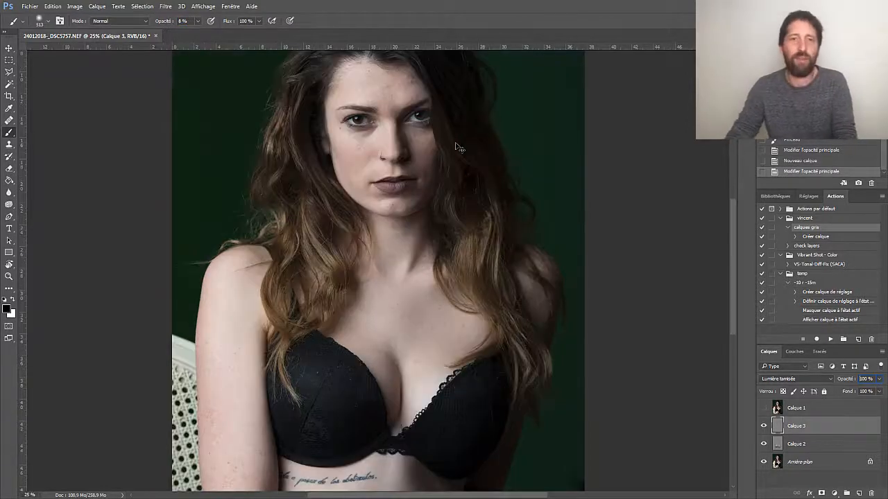
{"action": "key", "text": "ctrl+plus"}
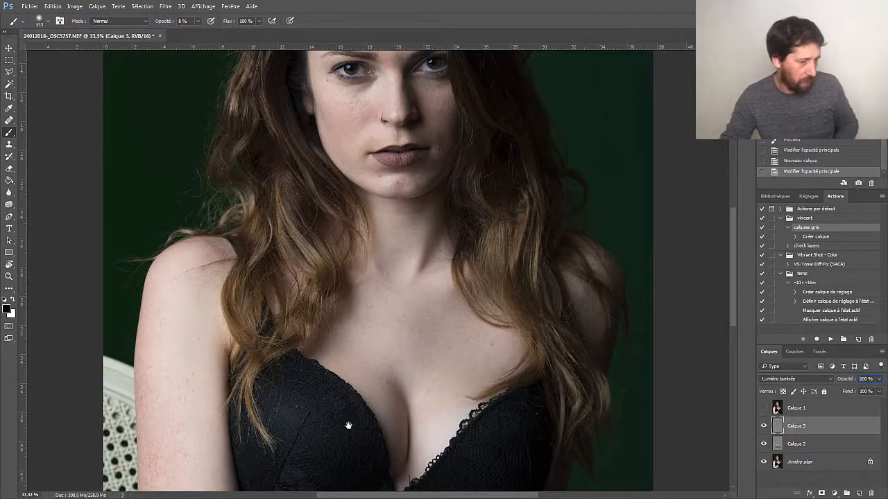
{"action": "mouse_move", "coordinate": [348, 425]}
{"action": "left_mouse_down"}
{"action": "mouse_move", "coordinate": [329, 258]}
{"action": "mouse_move", "coordinate": [343, 263]}
{"action": "left_mouse_up"}
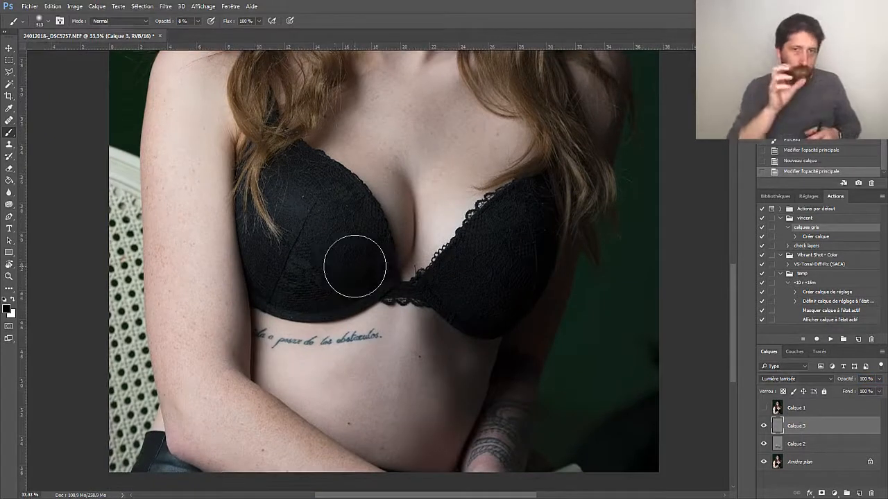
{"action": "mouse_move", "coordinate": [396, 232]}
{"action": "left_mouse_down", "text": "alt"}
{"action": "mouse_move", "coordinate": [373, 233]}
{"action": "mouse_move", "coordinate": [396, 240]}
{"action": "left_mouse_up", "text": "alt"}
{"action": "mouse_move", "coordinate": [404, 202]}
{"action": "left_mouse_down", "text": "alt"}
{"action": "mouse_move", "coordinate": [416, 202]}
{"action": "mouse_move", "coordinate": [401, 194]}
{"action": "mouse_move", "coordinate": [419, 247]}
{"action": "mouse_move", "coordinate": [395, 276]}
{"action": "left_mouse_up", "text": "alt"}
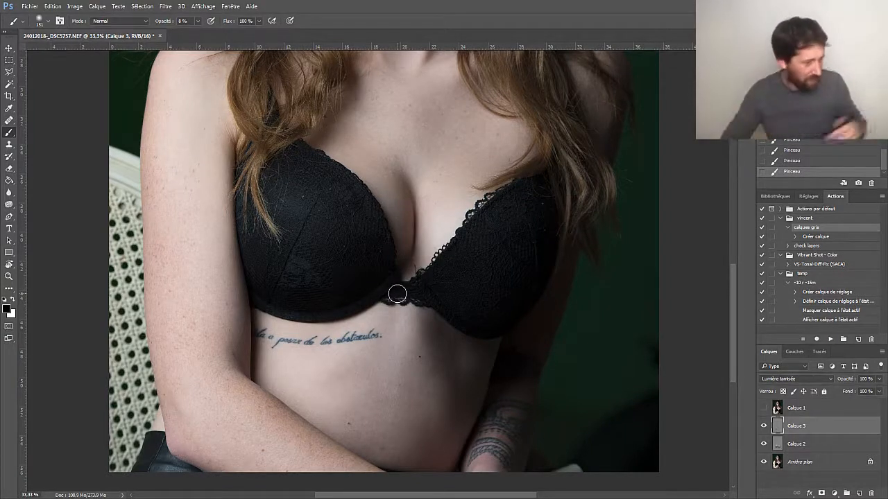
Step: Compare the cleavage shading by repeatedly hiding and showing Calque 3
{"action": "left_click", "coordinate": [763, 426]}
{"action": "left_click", "coordinate": [764, 425]}
{"action": "left_click", "coordinate": [763, 425]}
{"action": "left_click", "coordinate": [764, 426]}
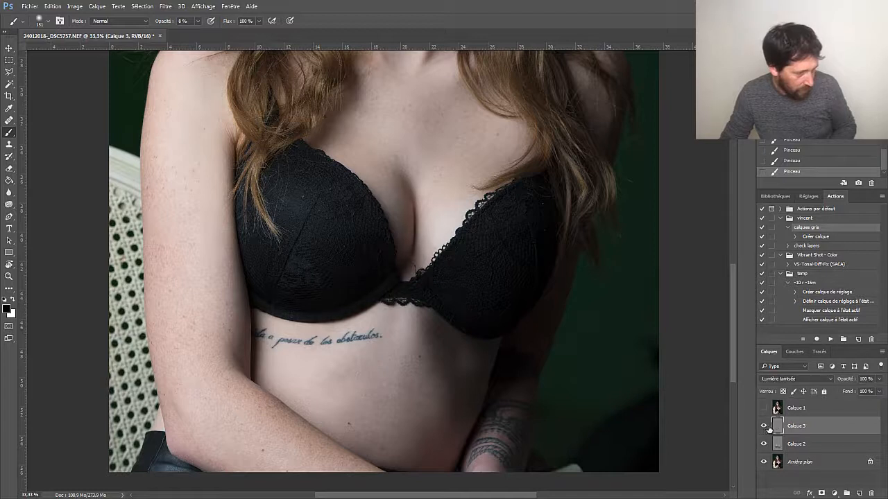
{"action": "left_click", "coordinate": [765, 426]}
{"action": "left_click", "coordinate": [765, 427]}
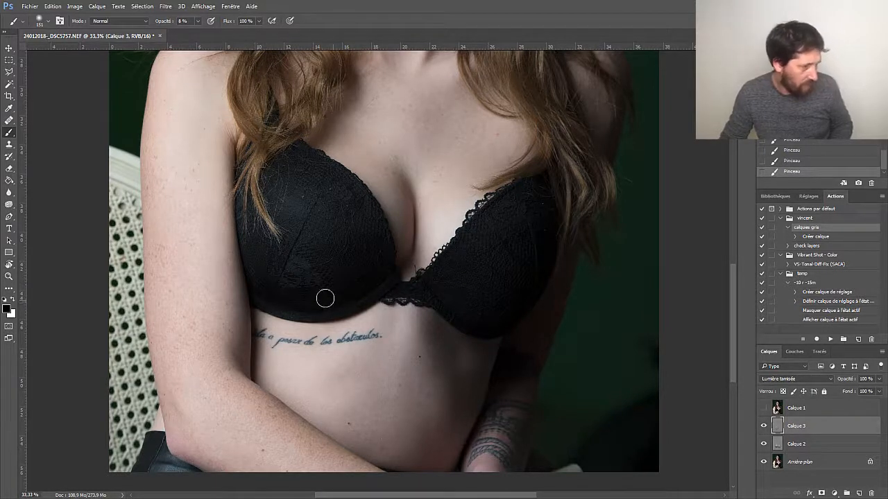
Step: Darken the lower part of the image-left cup on Calque 3 with the 151 px black brush
{"action": "mouse_move", "coordinate": [326, 298]}
{"action": "left_mouse_down"}
{"action": "mouse_move", "coordinate": [275, 278]}
{"action": "mouse_move", "coordinate": [370, 270]}
{"action": "mouse_move", "coordinate": [254, 271]}
{"action": "mouse_move", "coordinate": [382, 290]}
{"action": "mouse_move", "coordinate": [270, 282]}
{"action": "left_mouse_up"}
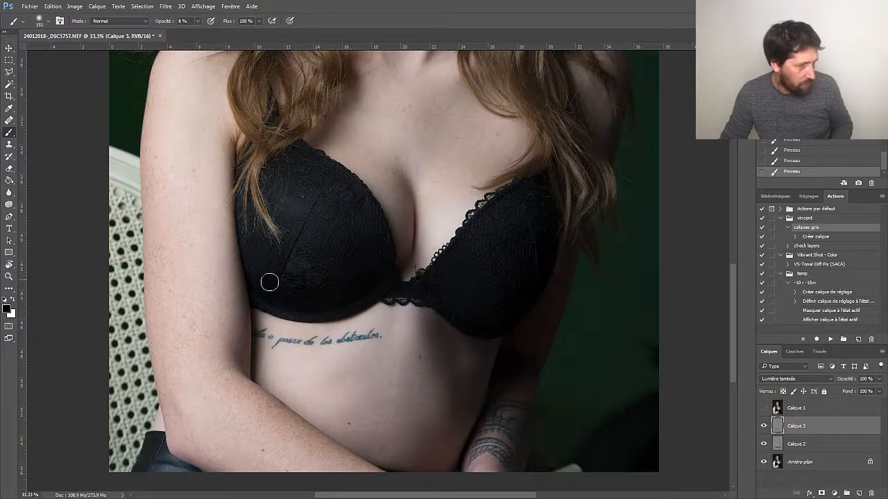
{"action": "key", "text": "ctrl+minus"}
{"action": "key", "text": "ctrl+minus"}
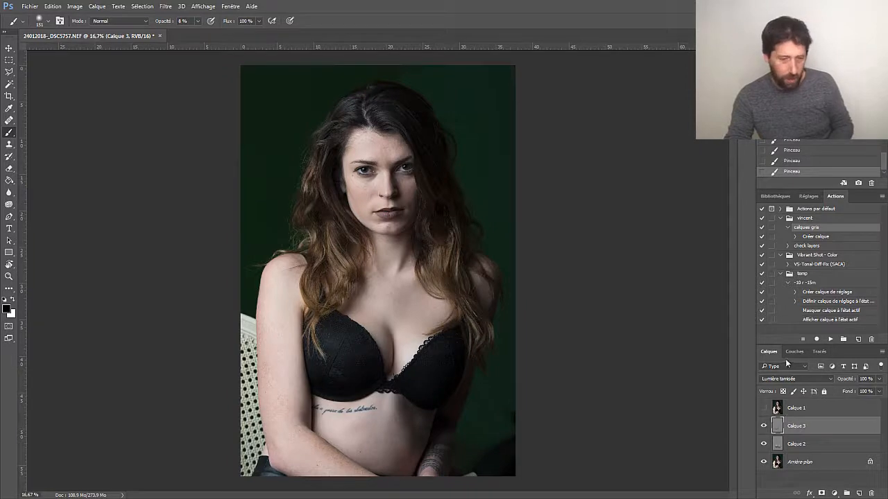
Step: Group Calque 3 and Calque 2 into a layer group
{"action": "left_click", "coordinate": [803, 445], "text": "shift"}
{"action": "left_click", "coordinate": [846, 494]}
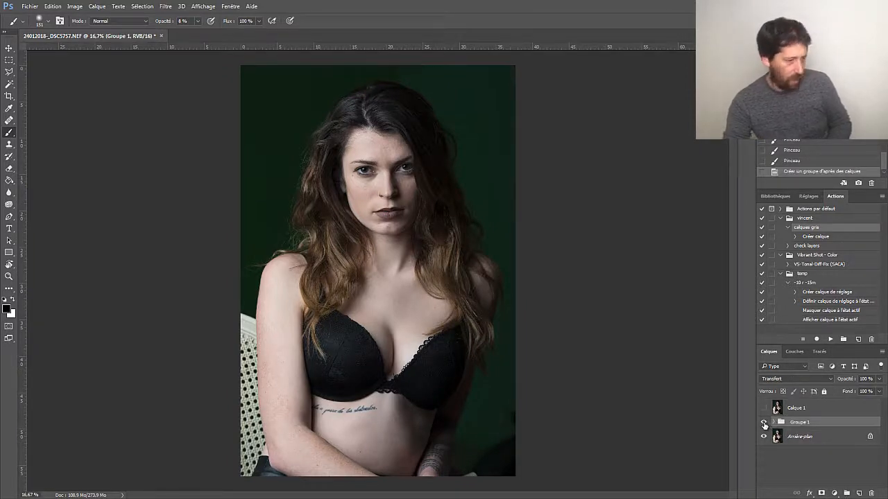
Step: Compare the combined shading by repeatedly hiding and showing Groupe 1, and view the group's gray painting on its own
{"action": "left_click", "coordinate": [764, 423]}
{"action": "left_click", "coordinate": [764, 424]}
{"action": "left_click", "coordinate": [763, 424]}
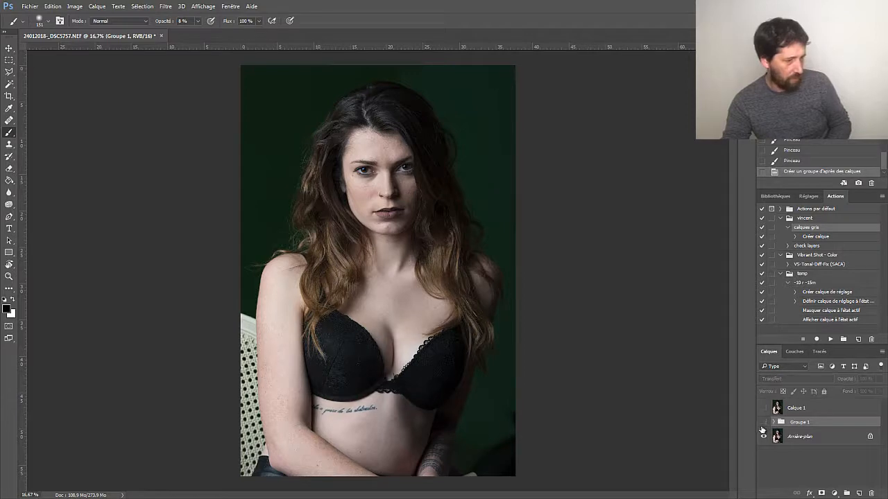
{"action": "left_click", "coordinate": [763, 425]}
{"action": "left_click", "coordinate": [763, 425], "text": "alt"}
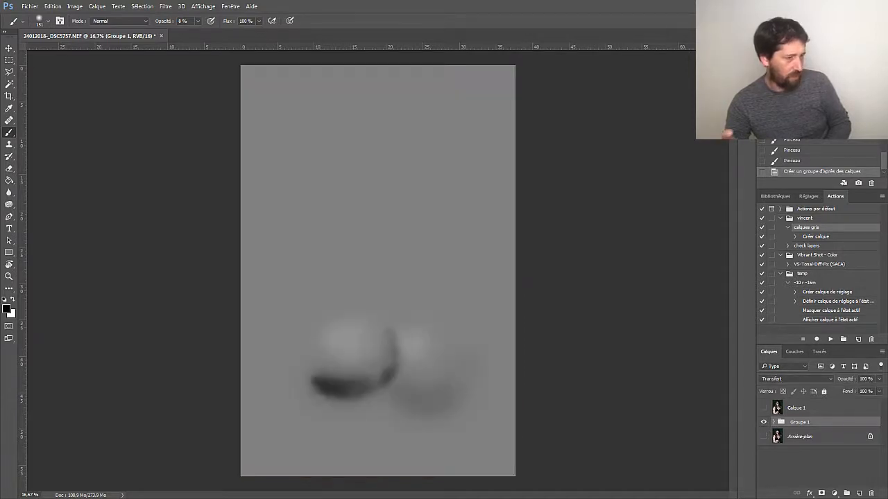
{"action": "left_click", "coordinate": [763, 437]}
{"action": "left_click", "coordinate": [763, 424]}
{"action": "left_click", "coordinate": [763, 423]}
{"action": "left_click", "coordinate": [763, 425]}
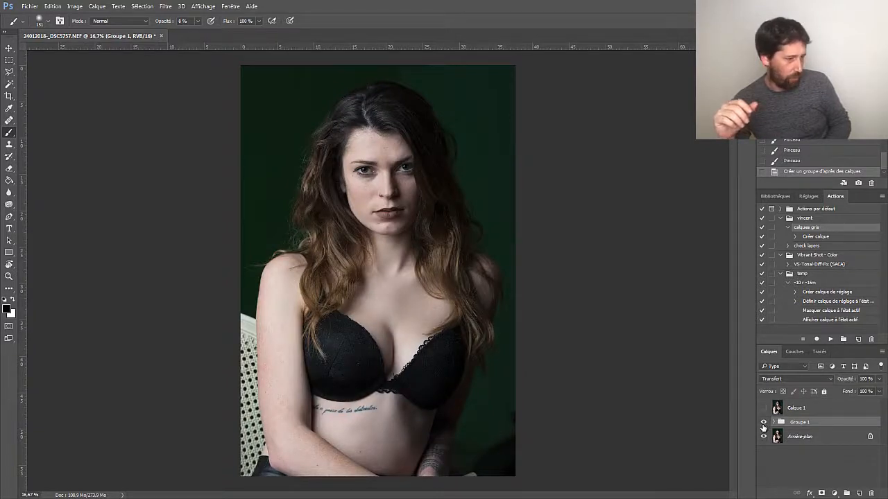
{"action": "left_click", "coordinate": [762, 424]}
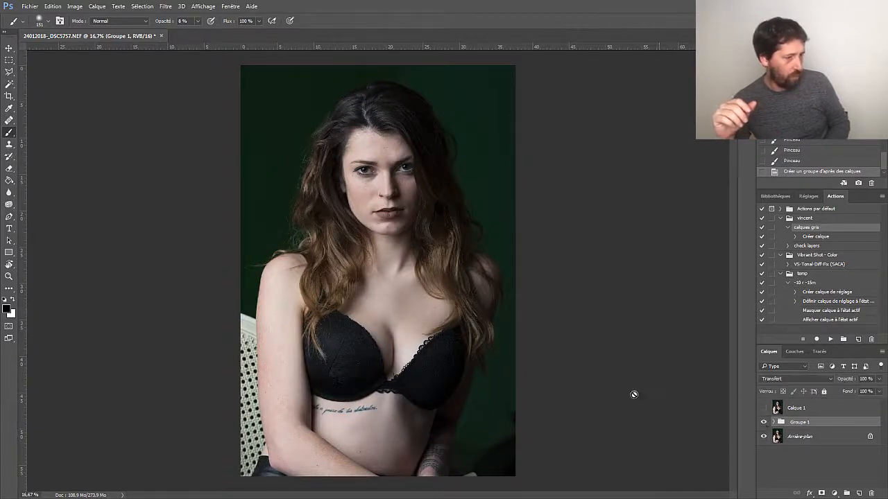
{"action": "left_click", "coordinate": [763, 422]}
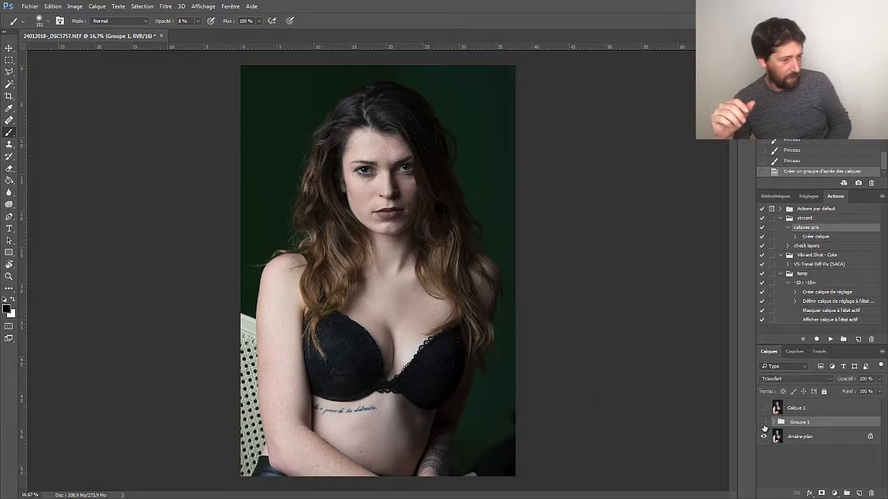
{"action": "left_click", "coordinate": [763, 423]}
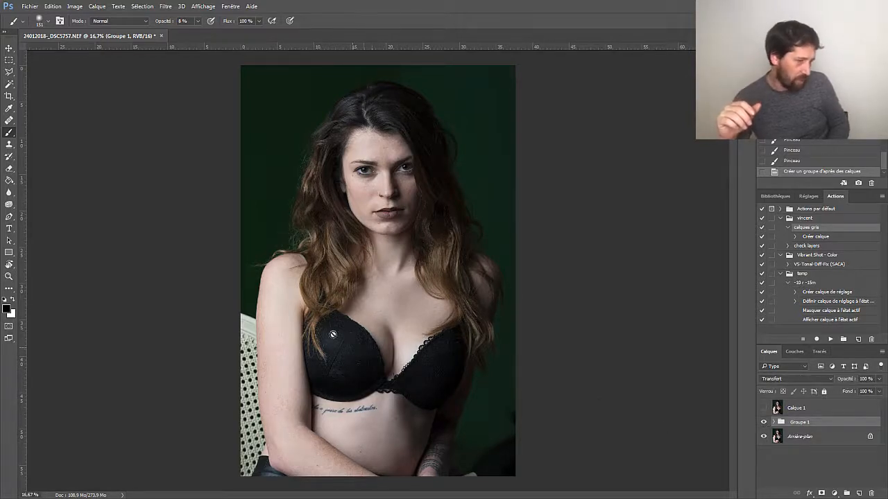
Step: Add another neutral gray layer above Calque 3 inside Groupe 1 with the calques gris action
{"action": "left_click", "coordinate": [774, 422]}
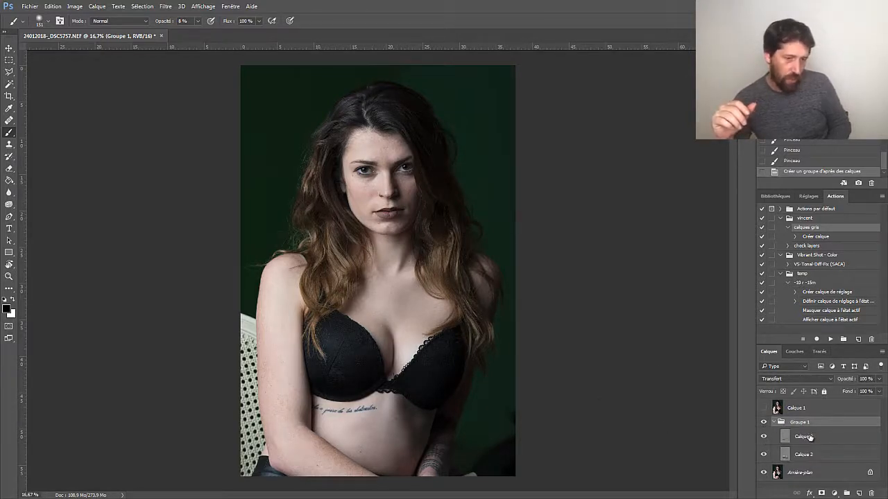
{"action": "left_click", "coordinate": [805, 437]}
{"action": "left_click", "coordinate": [830, 339]}
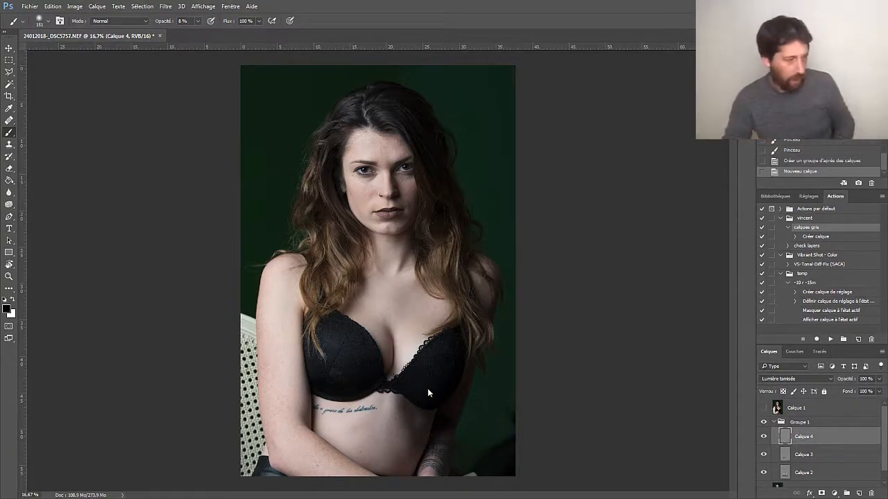
Step: Lighten the upper image-left breast and cup on Calque 4 with a 439 px white brush, and check the layer's effect by hiding and showing it
{"action": "left_click", "coordinate": [12, 300]}
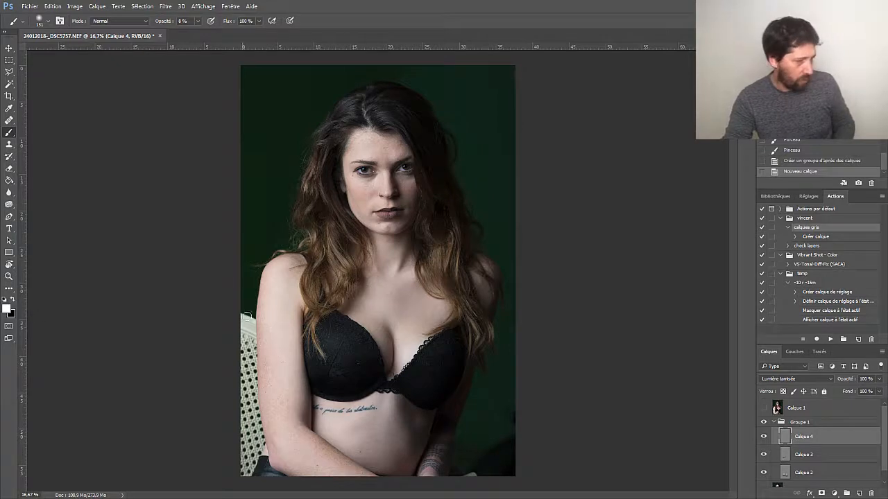
{"action": "mouse_move", "coordinate": [331, 324]}
{"action": "left_mouse_down"}
{"action": "mouse_move", "coordinate": [356, 336]}
{"action": "mouse_move", "coordinate": [370, 313]}
{"action": "mouse_move", "coordinate": [362, 306]}
{"action": "left_mouse_up"}
{"action": "left_click_drag", "start_coordinate": [363, 307], "coordinate": [356, 356]}
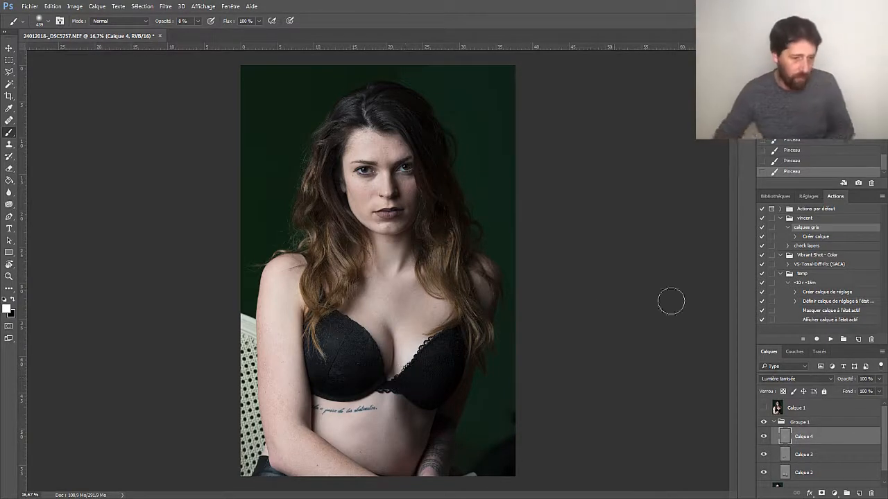
{"action": "left_click", "coordinate": [764, 439]}
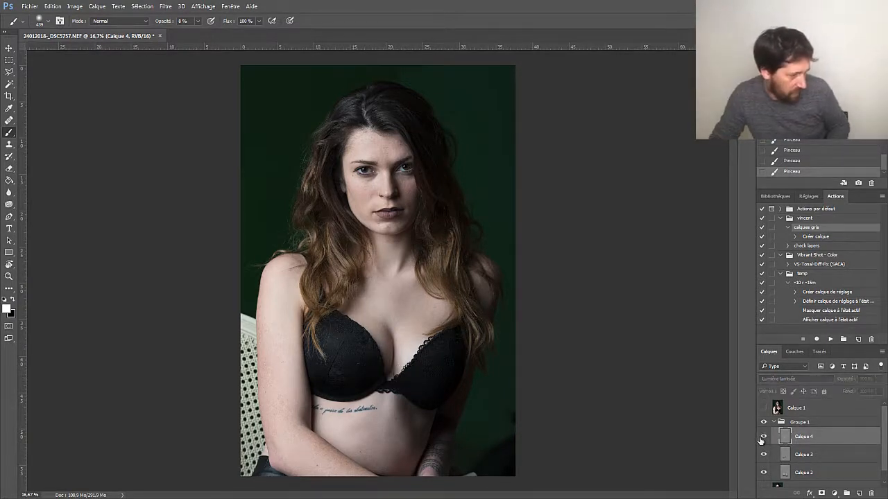
{"action": "left_click", "coordinate": [763, 438]}
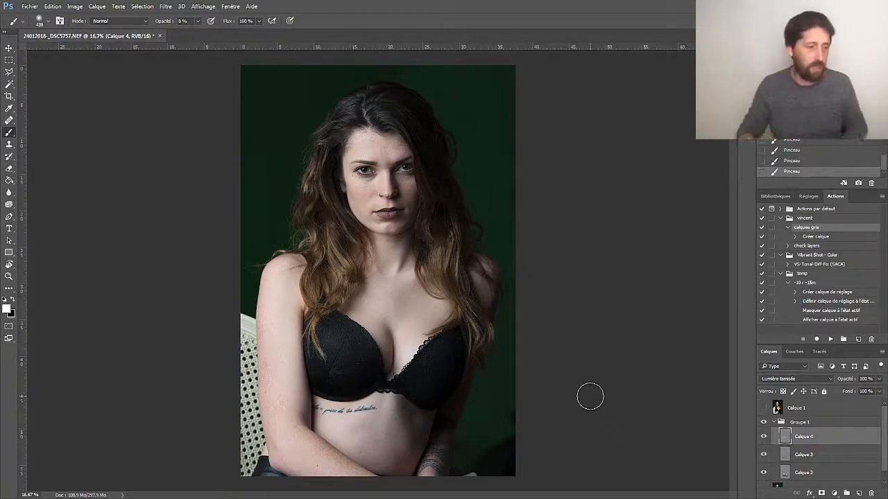
Step: Compare the whole dodge-and-burn effect by hiding and showing Groupe 1
{"action": "left_click", "coordinate": [765, 424]}
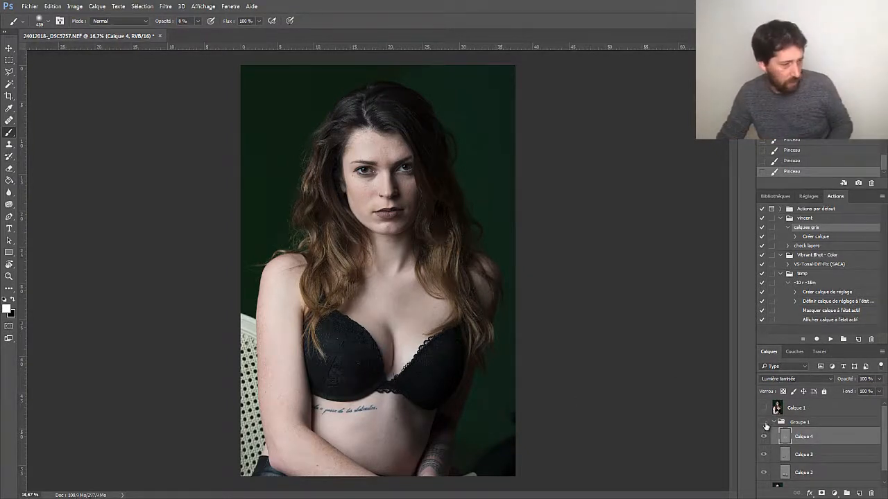
{"action": "left_click", "coordinate": [764, 423]}
{"action": "left_click", "coordinate": [764, 423]}
{"action": "left_click", "coordinate": [763, 423]}
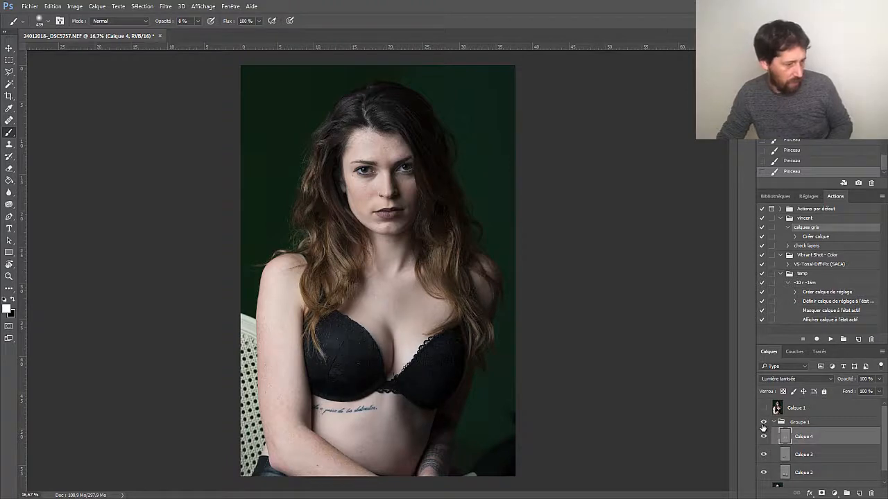
Step: Compare the Liquify version on Calque 1 with the shading in Groupe 1 by toggling their visibility on the whole portrait
{"action": "key", "text": "ctrl+minus"}
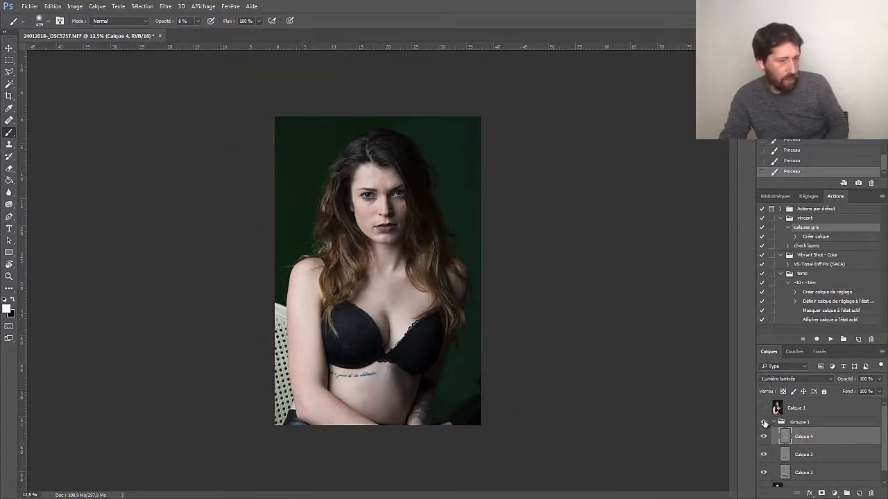
{"action": "left_click", "coordinate": [764, 409]}
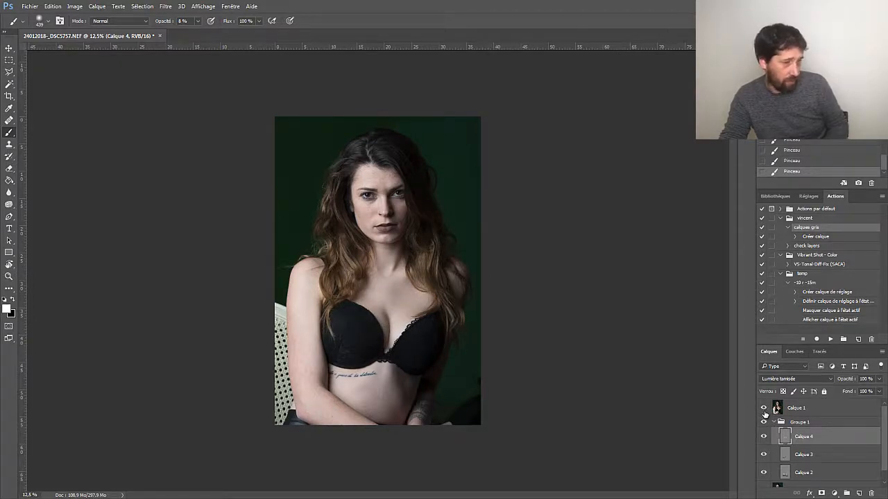
{"action": "left_click", "coordinate": [763, 410]}
{"action": "left_click", "coordinate": [763, 422]}
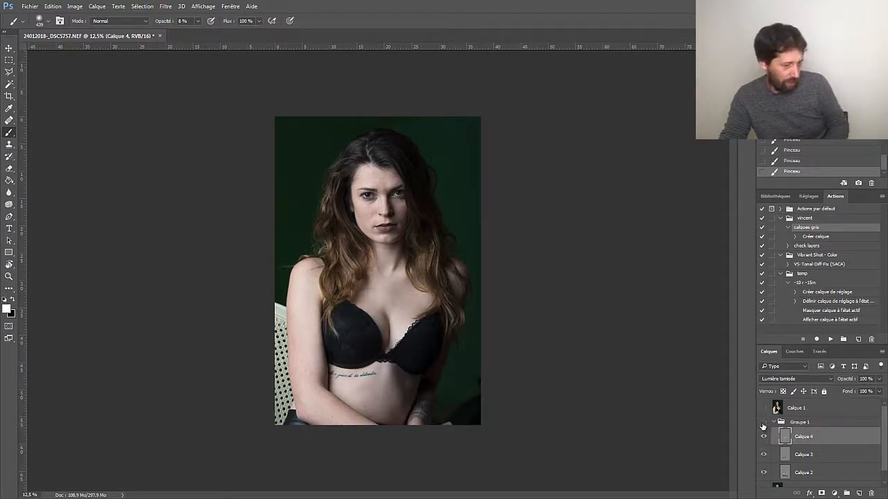
{"action": "left_click", "coordinate": [764, 422]}
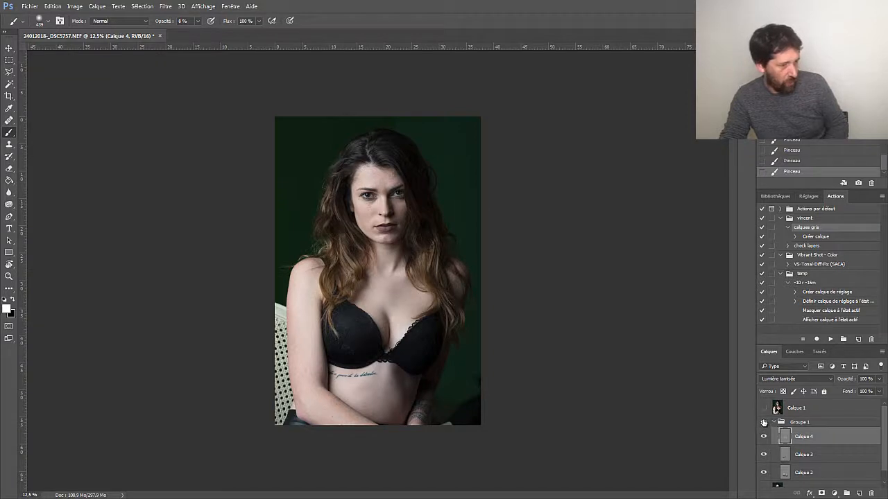
{"action": "left_click", "coordinate": [763, 423]}
{"action": "left_click", "coordinate": [763, 422]}
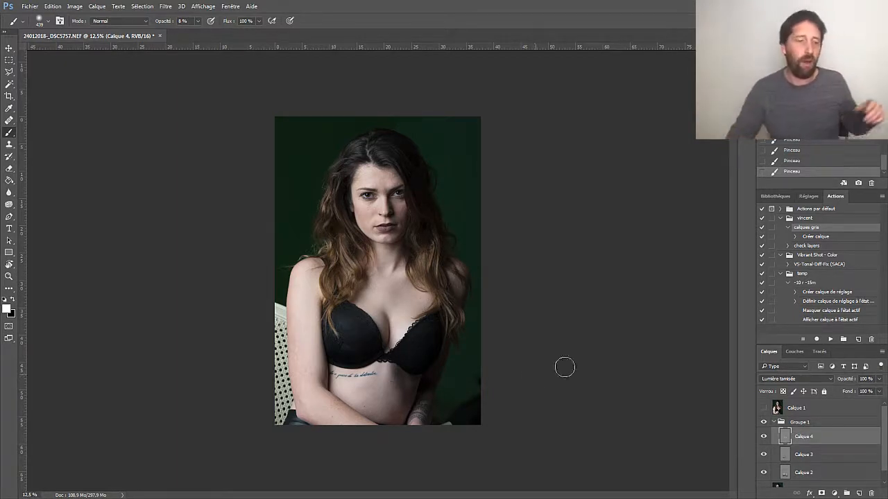
{"action": "left_click", "coordinate": [764, 409]}
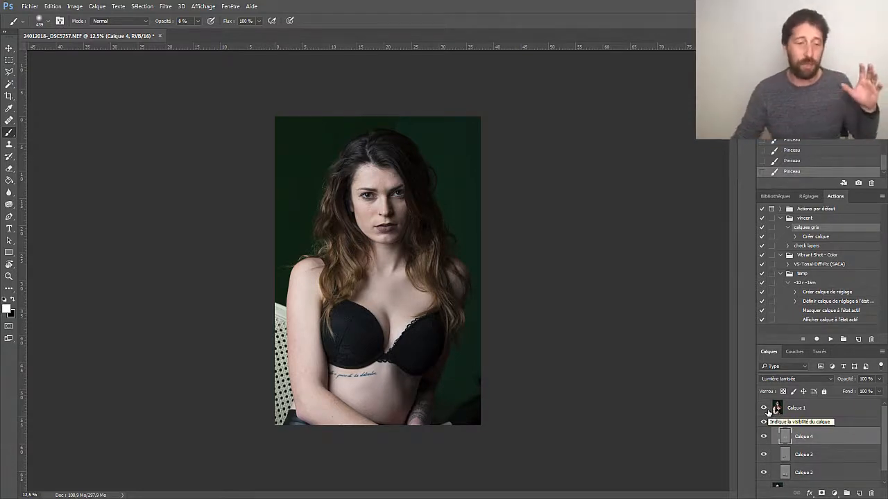
{"action": "left_click", "coordinate": [765, 409]}
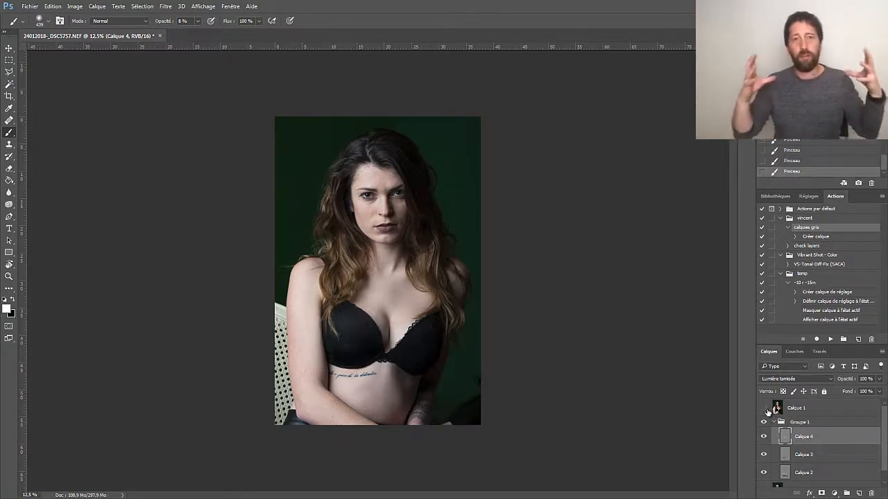